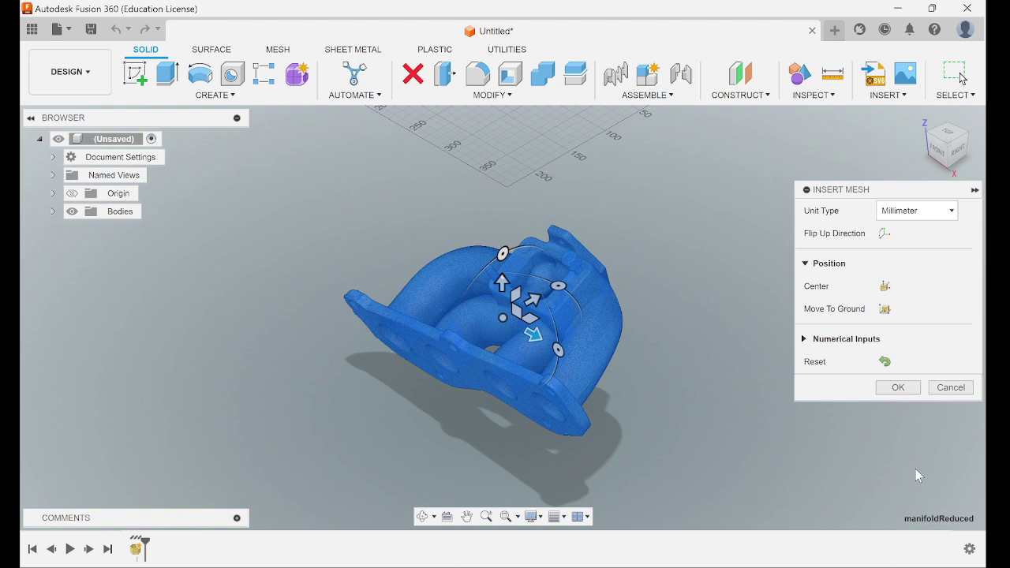
- Centre the manifoldReduced mesh on the origin, move it to the ground, and confirm the insert
click(877, 96)
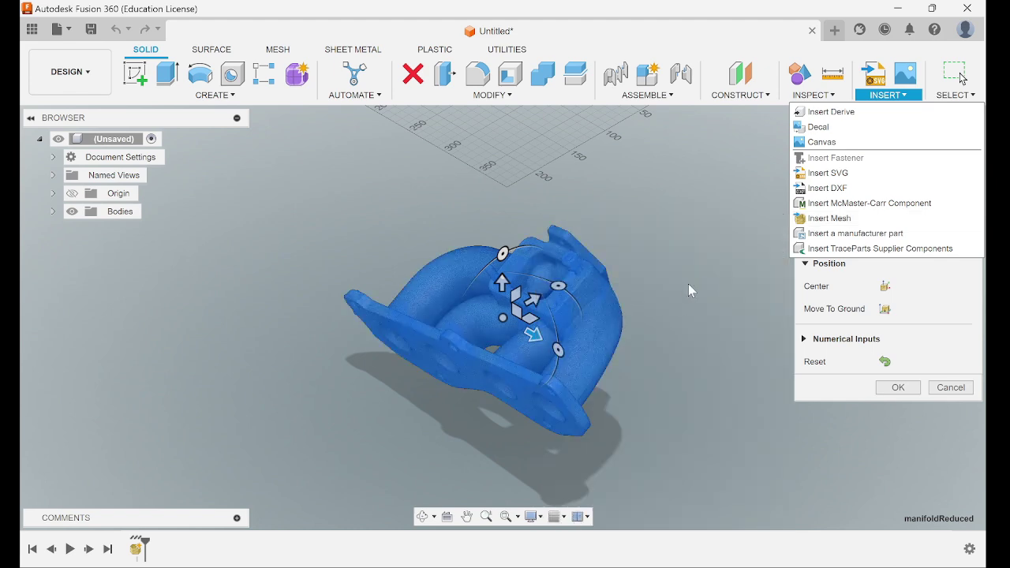
click(665, 279)
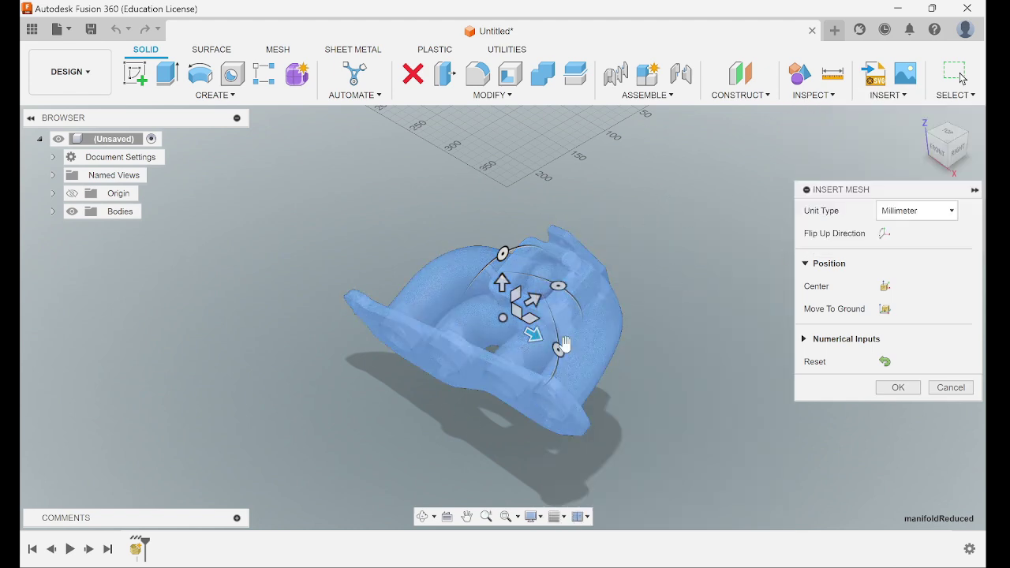
click(956, 149)
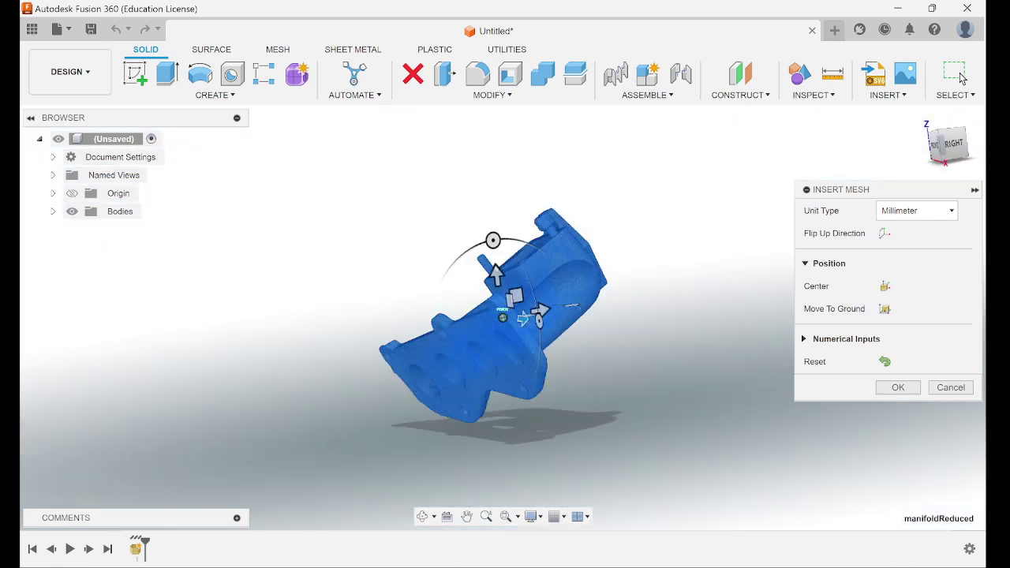
click(920, 117)
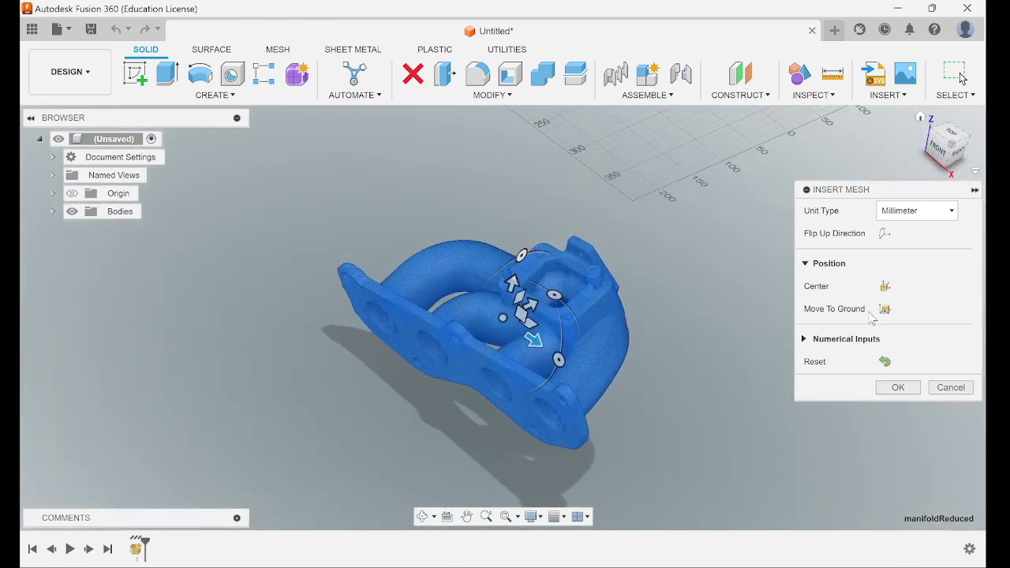
click(884, 285)
click(884, 309)
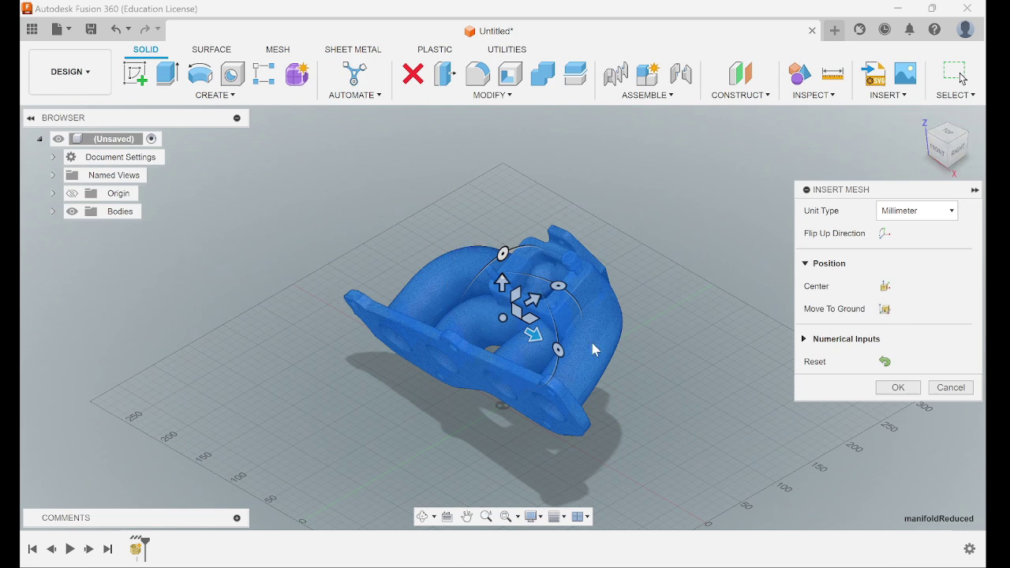
click(896, 387)
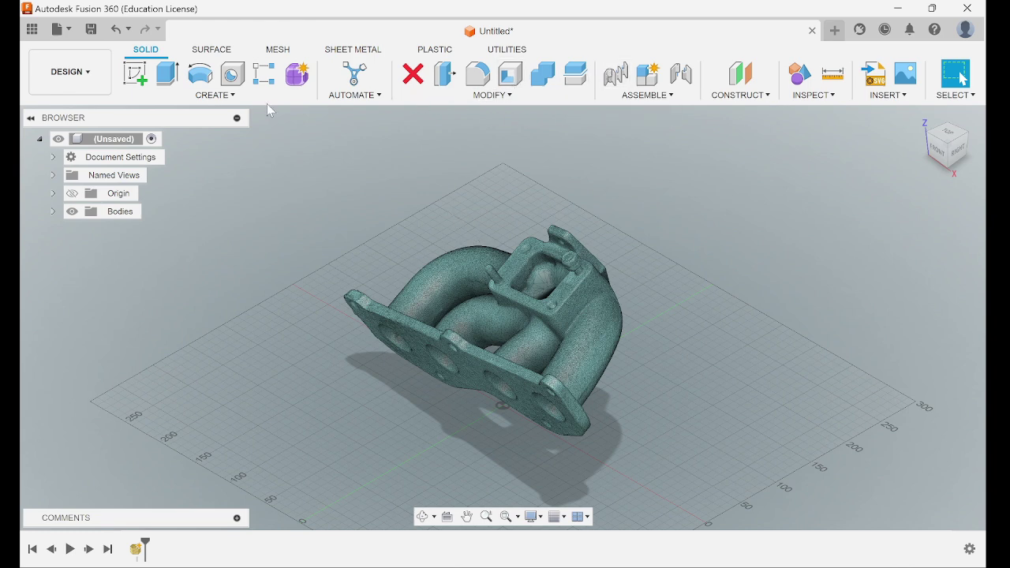
- Start a new component and replace its default name with 'manifold'
click(214, 95)
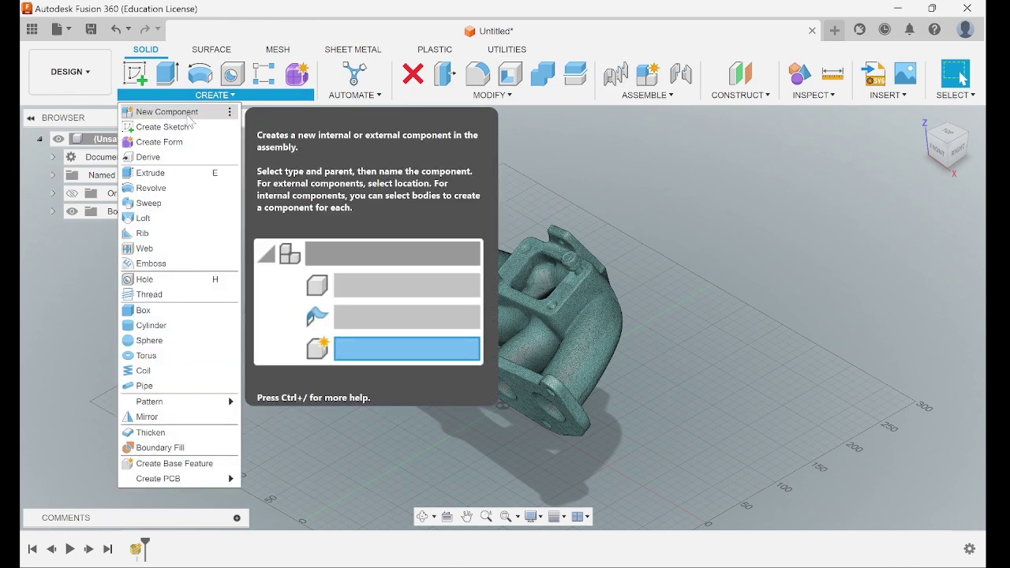
click(186, 115)
click(820, 280)
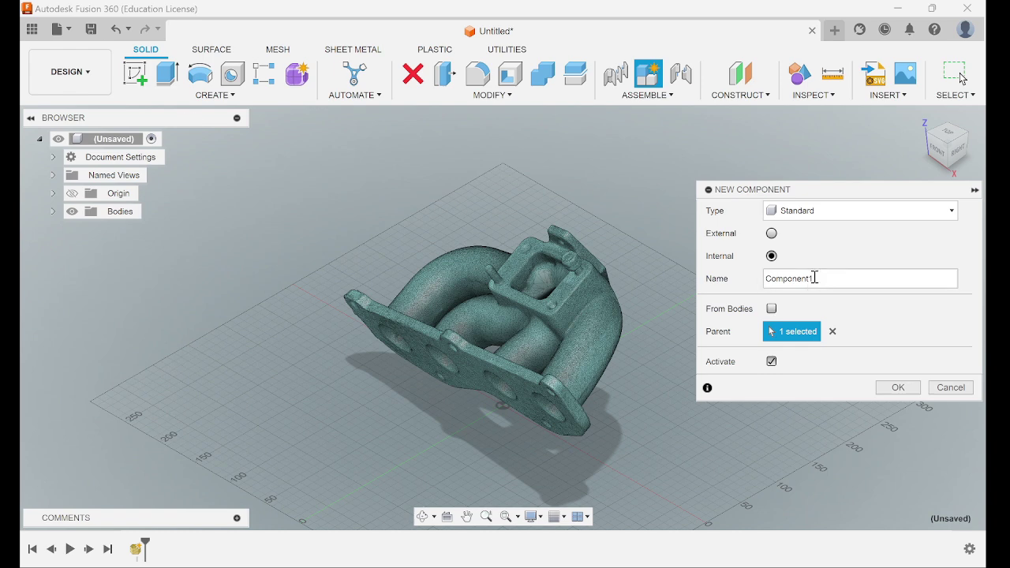
drag(814, 277, 710, 278)
text(manifold)
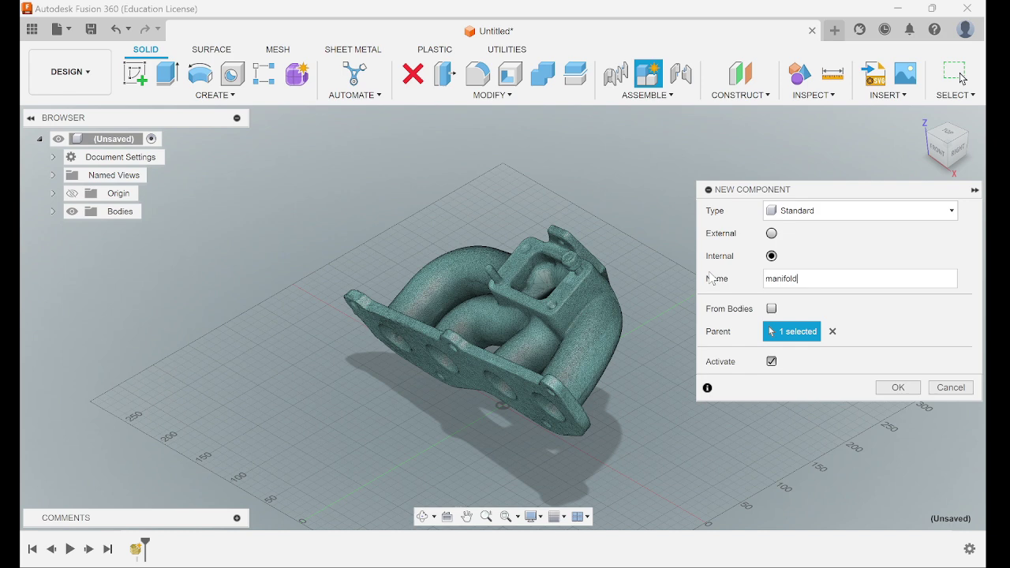
- Create the manifold component and drag the manifoldReduced body into manifold:1
click(892, 387)
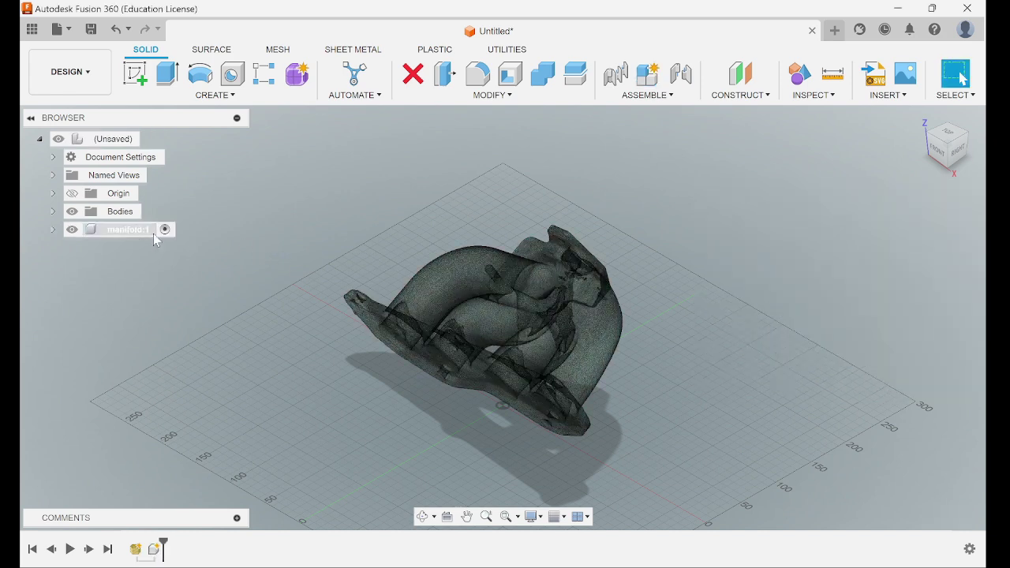
click(53, 228)
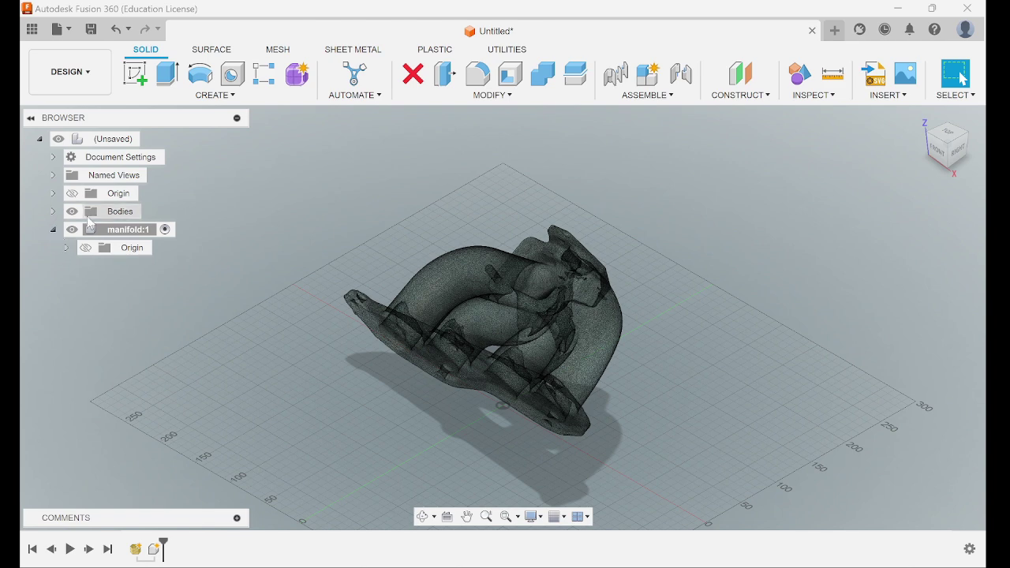
click(52, 211)
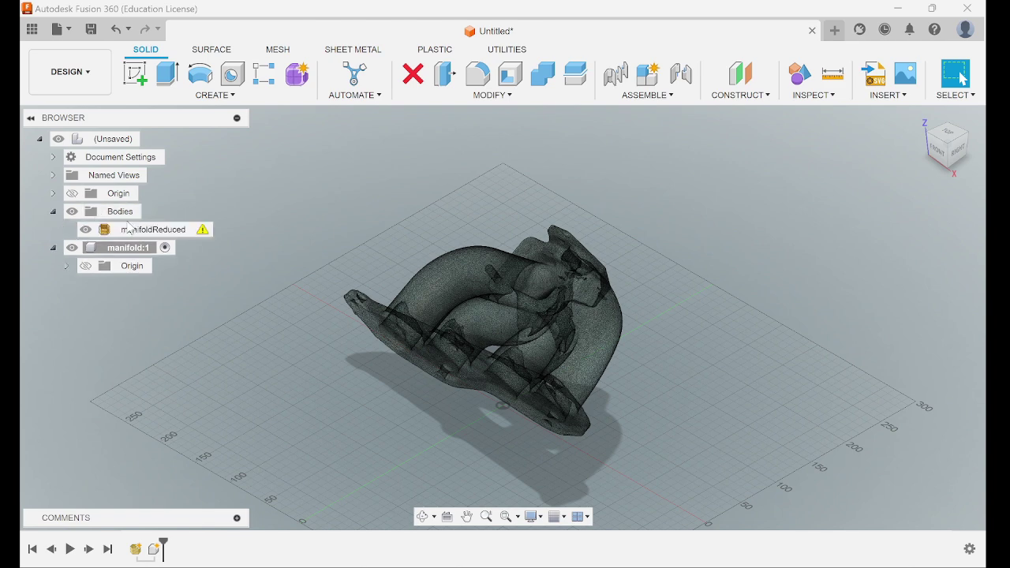
drag(157, 233, 116, 254)
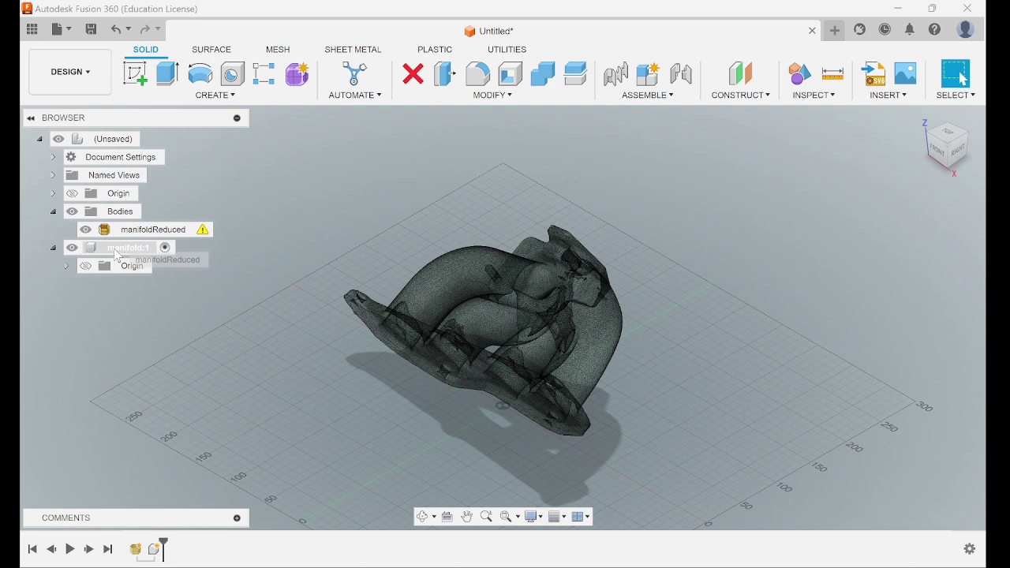
drag(115, 251, 115, 252)
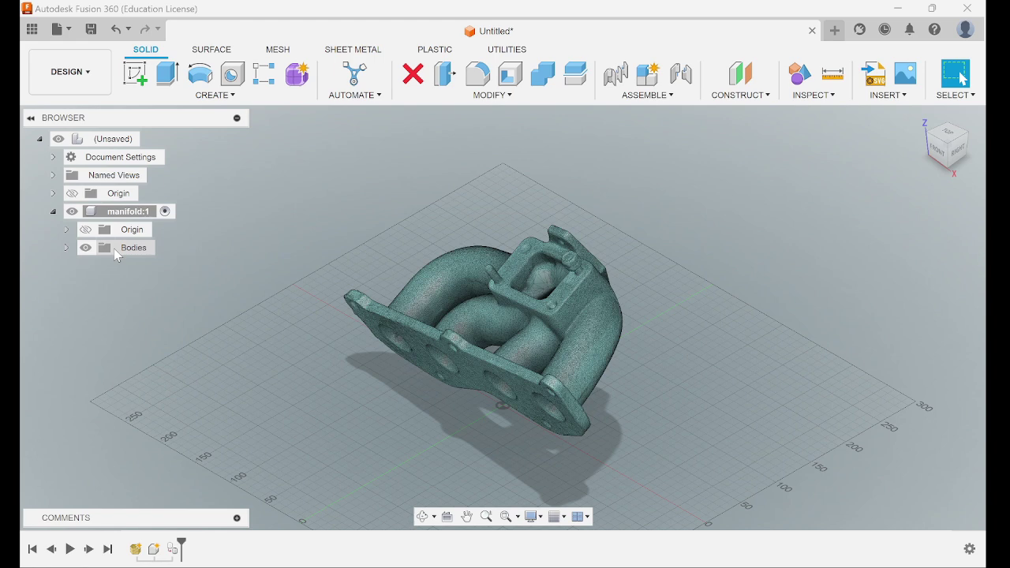
- Toggle manifold:1 visibility to verify, then select manifoldReduced in its Bodies folder
click(75, 214)
click(75, 213)
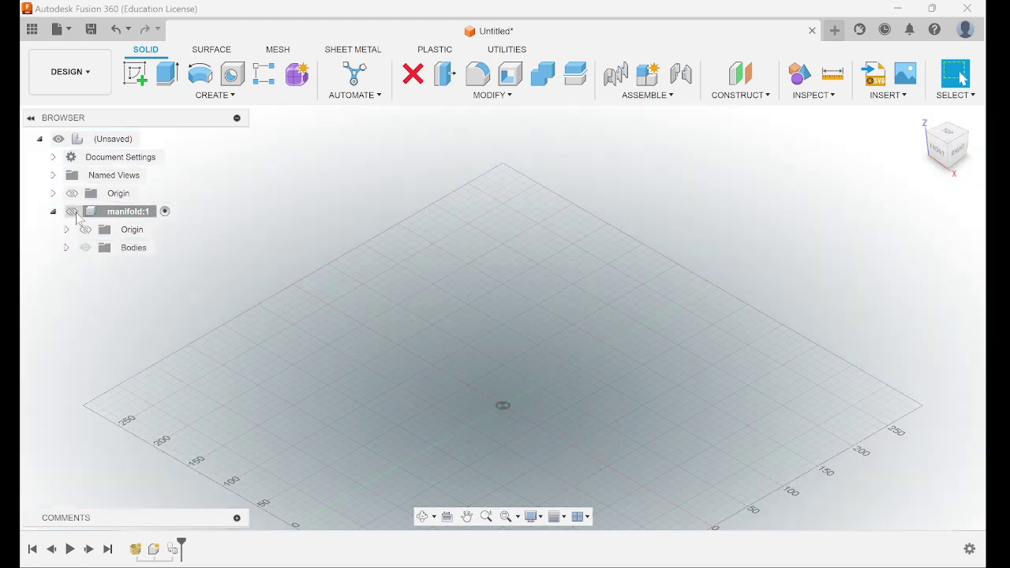
click(73, 211)
click(74, 213)
click(74, 213)
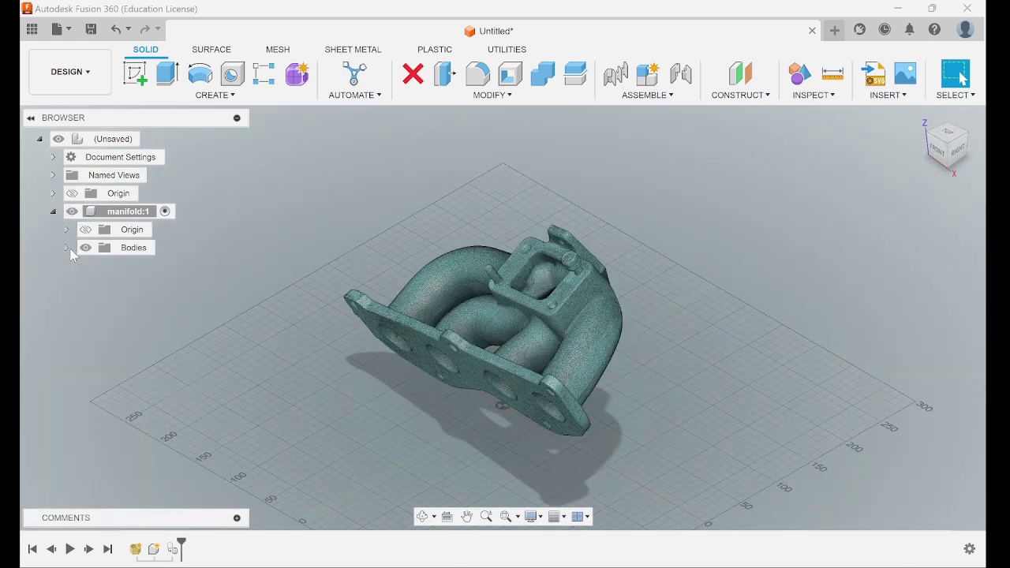
click(66, 248)
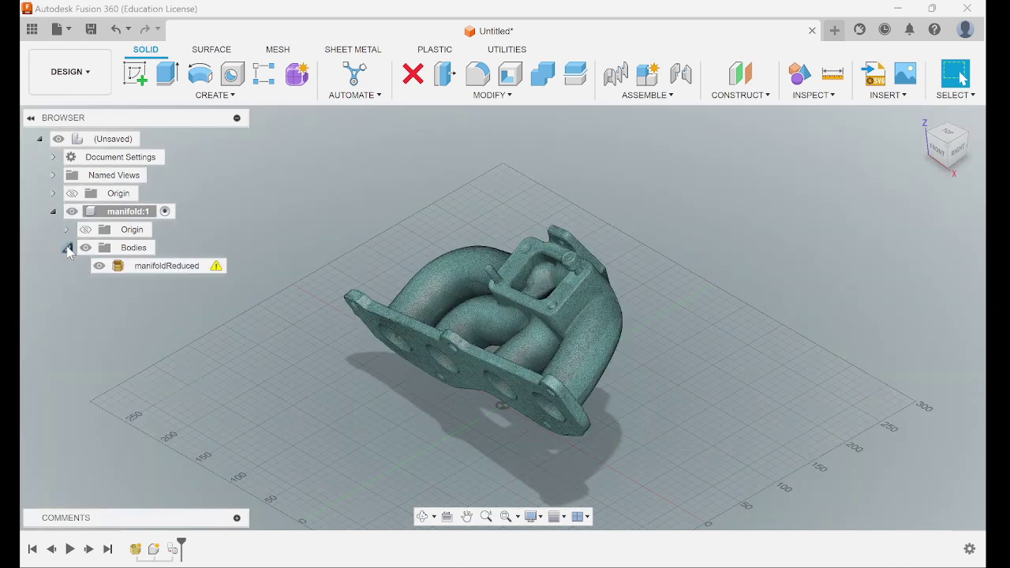
click(153, 268)
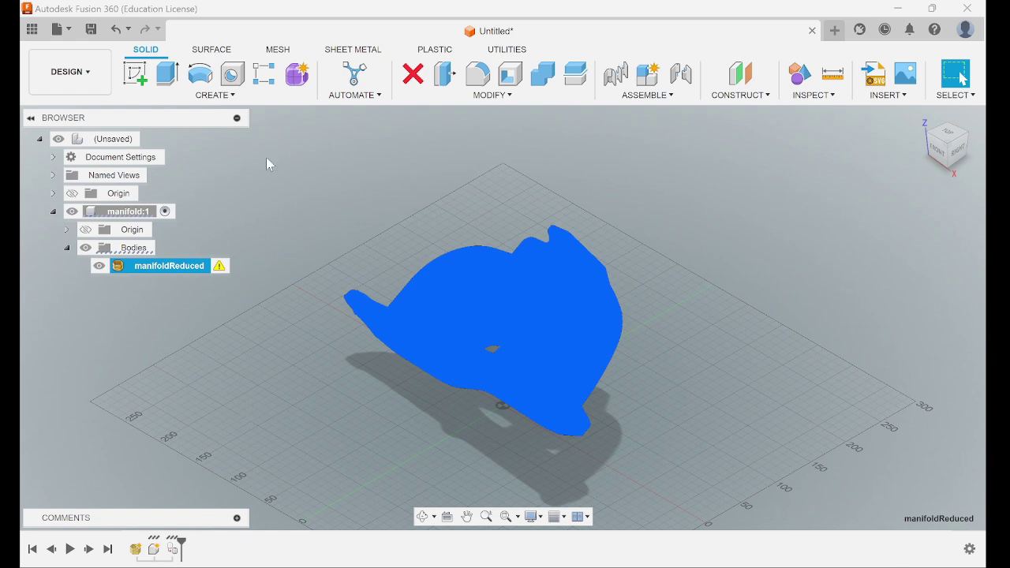
- From the Mesh tab, begin a Direct Edit session on the manifoldReduced body
click(277, 49)
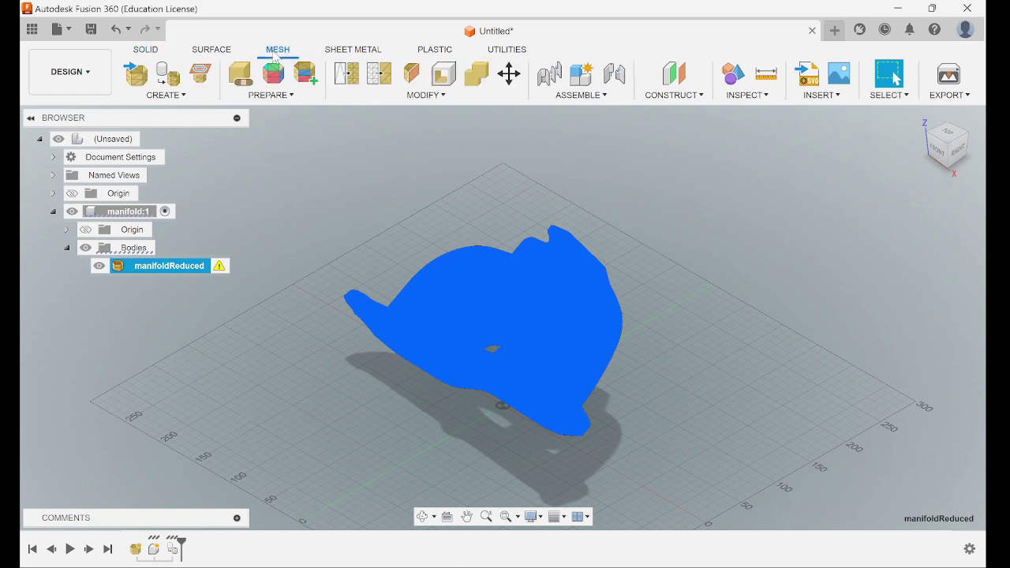
click(426, 94)
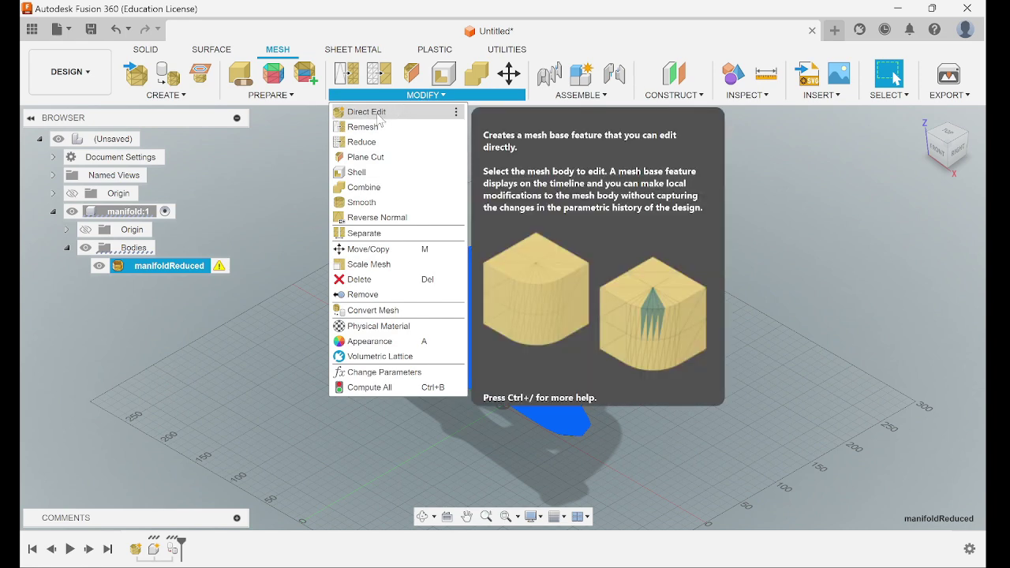
click(367, 112)
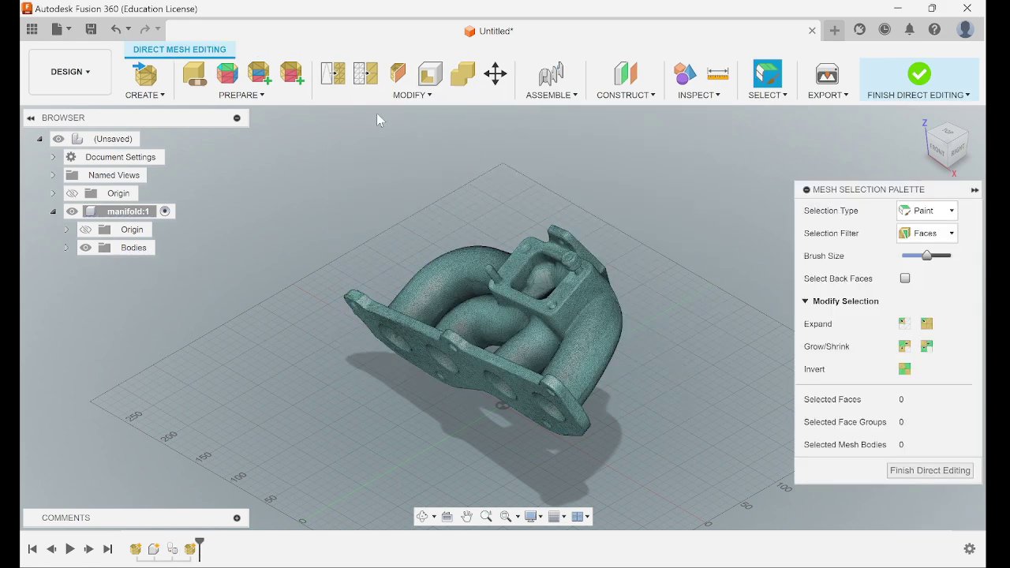
click(628, 94)
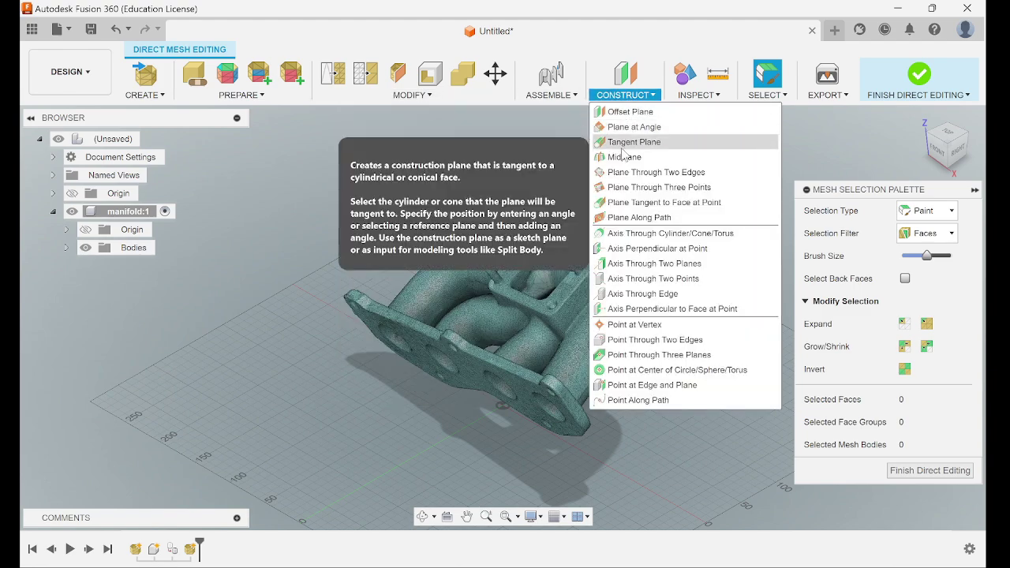
- Pick three vertices on the flange face for a three-point plane and orbit to preview it
click(626, 195)
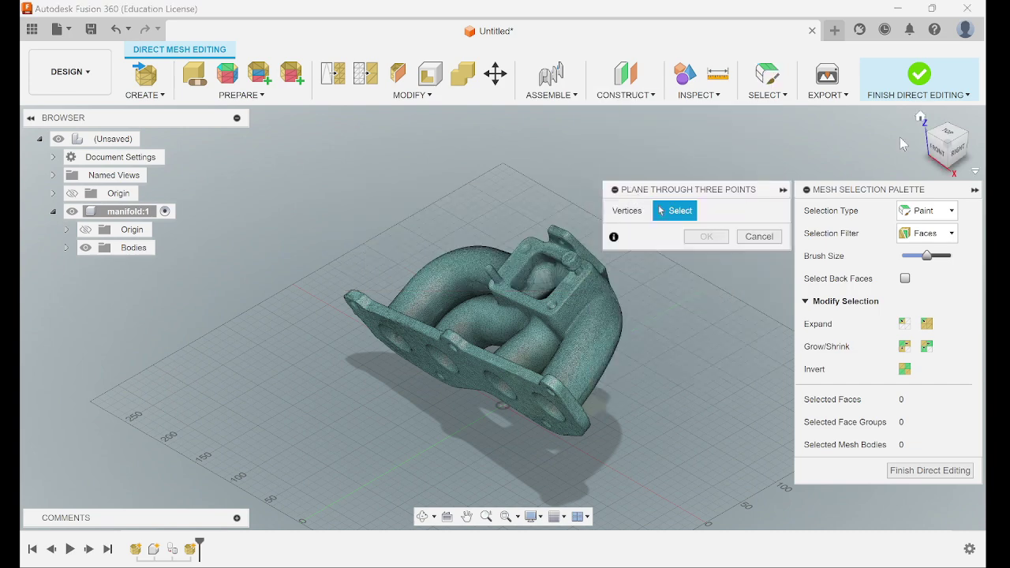
click(939, 154)
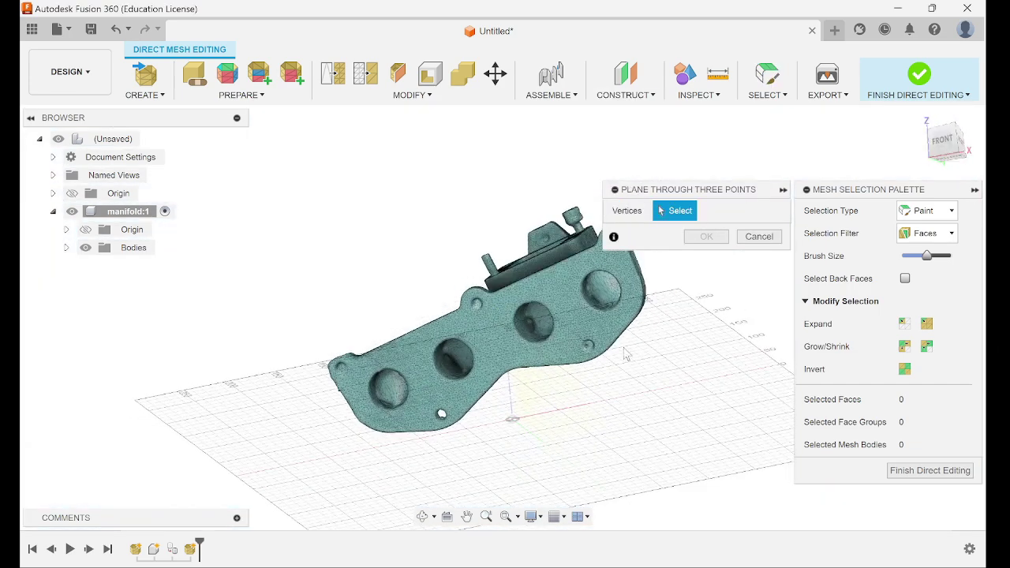
scroll(502, 387, up, 4)
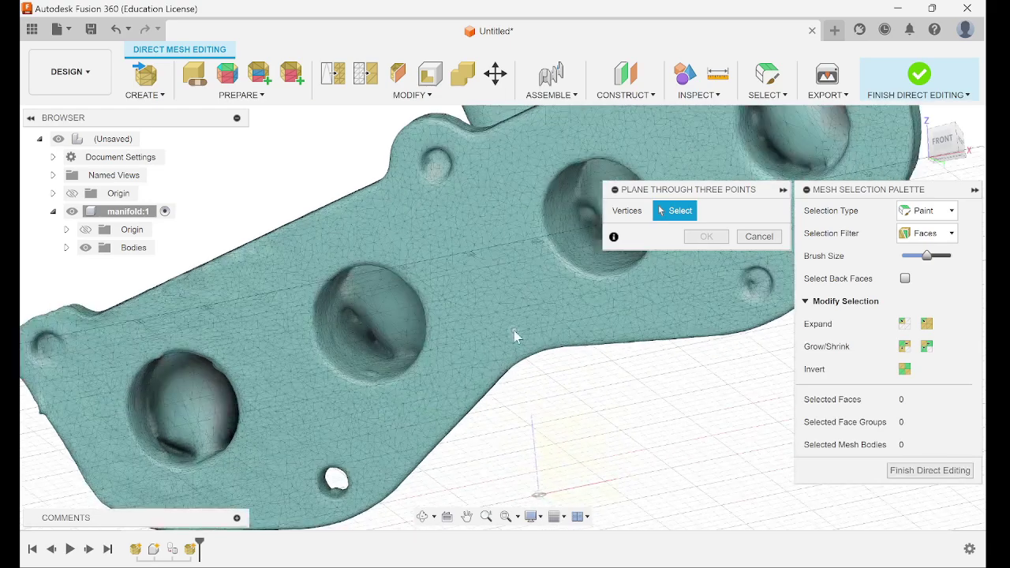
click(483, 280)
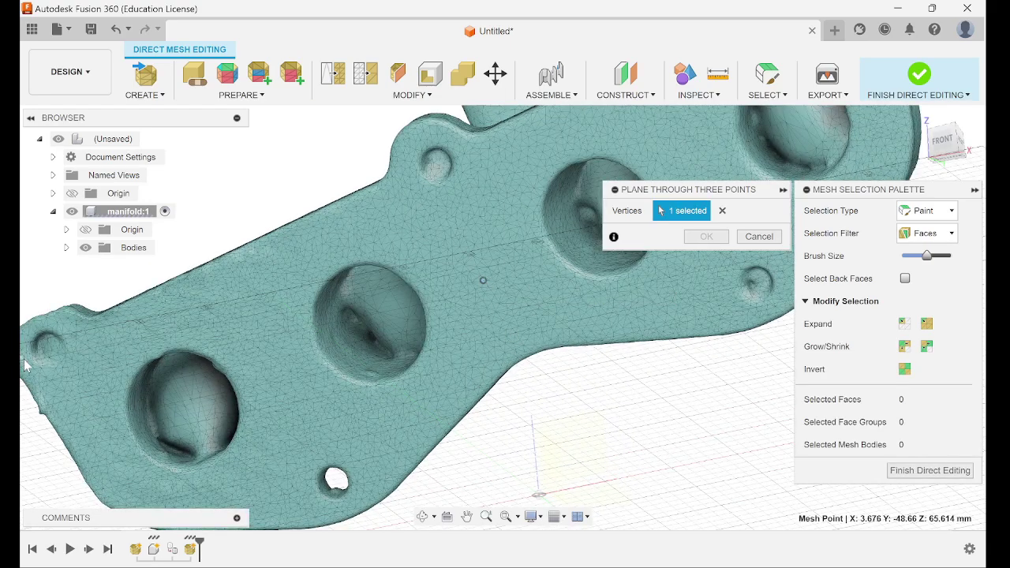
click(86, 442)
scroll(98, 431, down, 5)
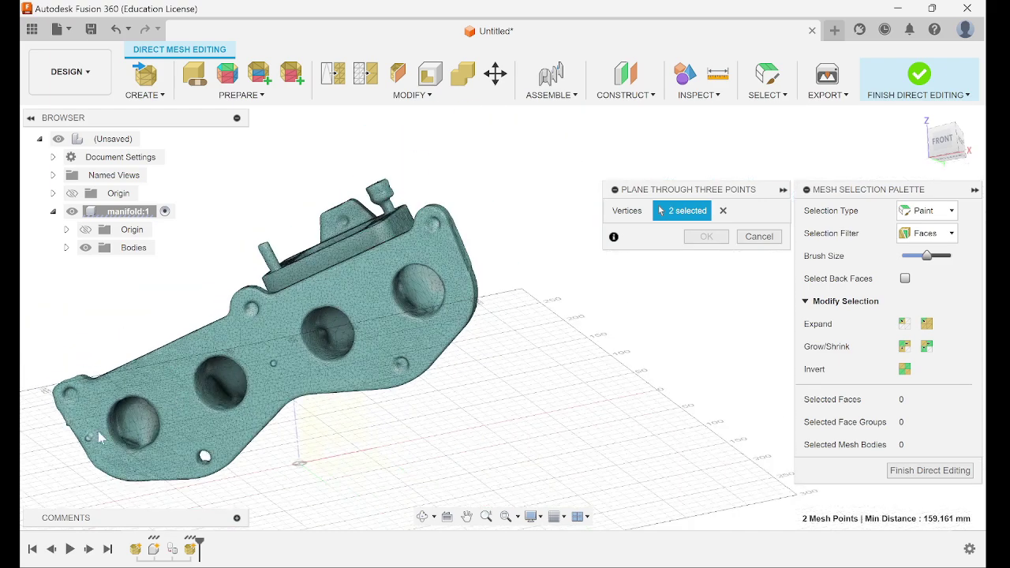
click(457, 268)
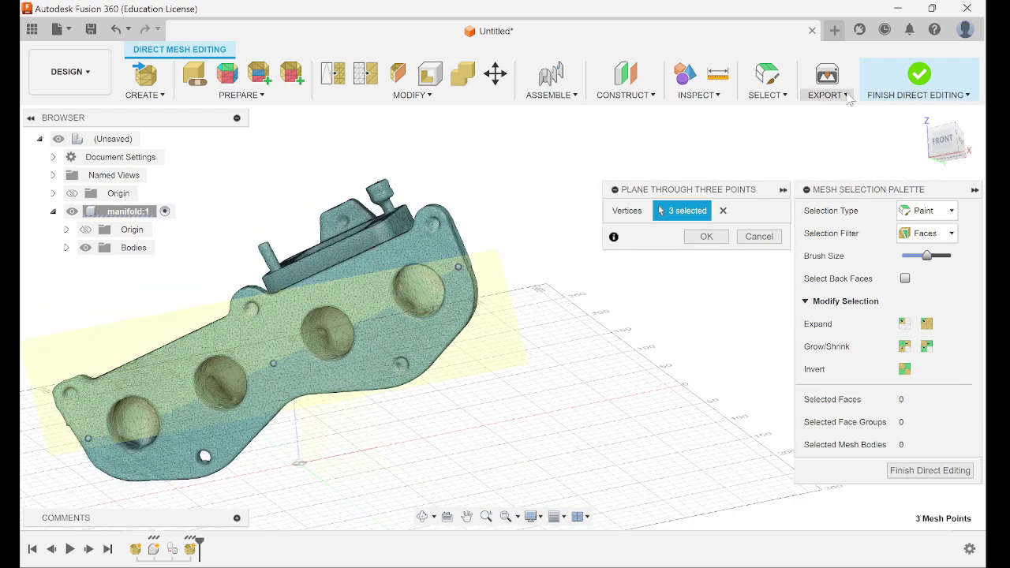
drag(942, 141, 951, 146)
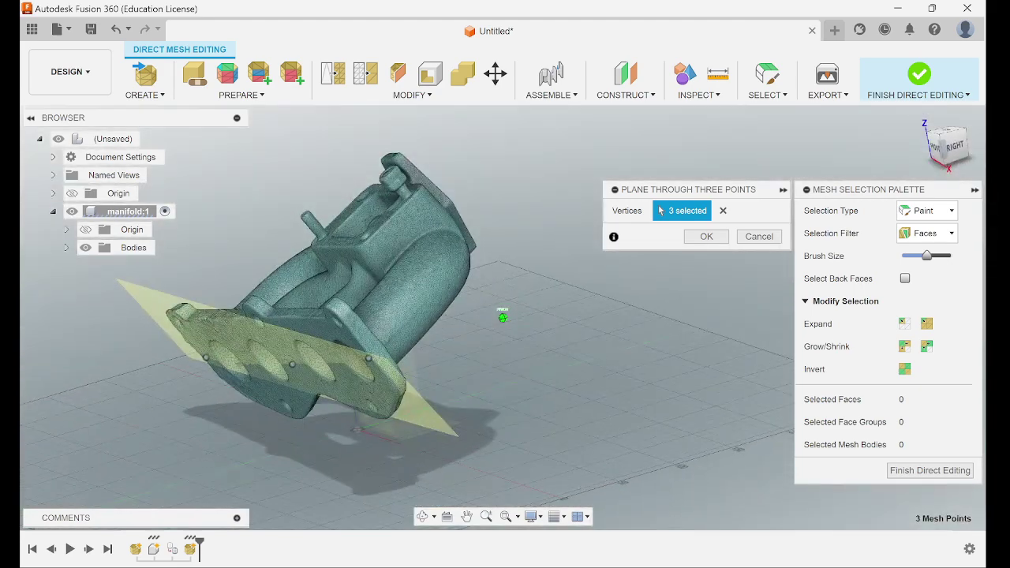
shift+middle_drag(502, 315, 419, 389)
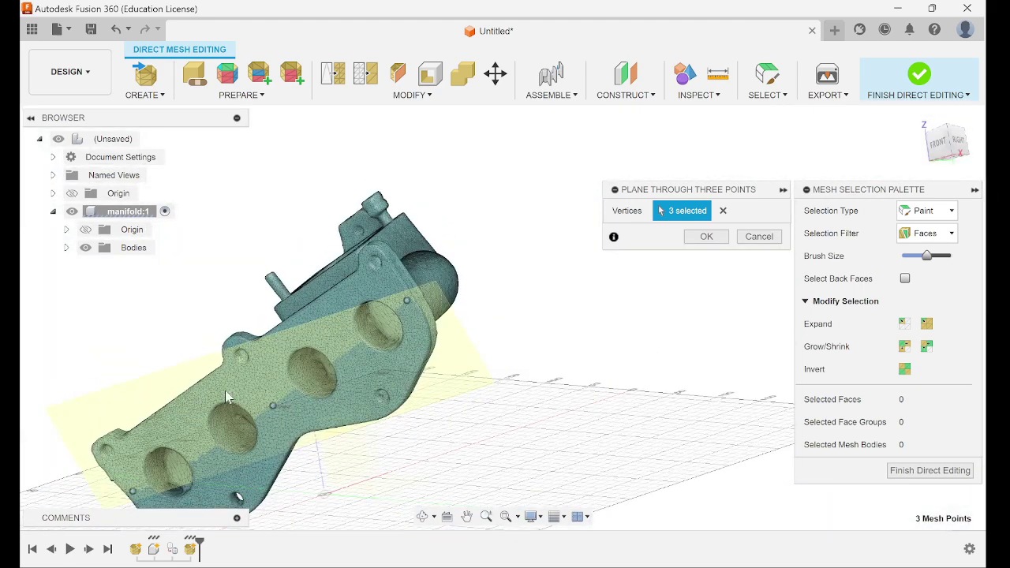
- Clear the picked points, re-pick three flange vertices, and create the flange construction plane
click(722, 211)
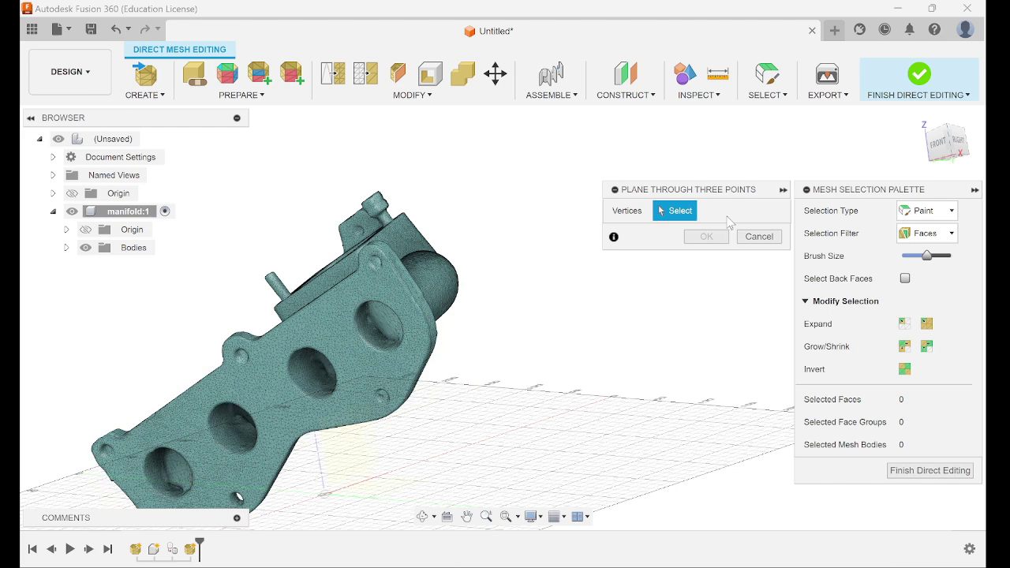
click(392, 400)
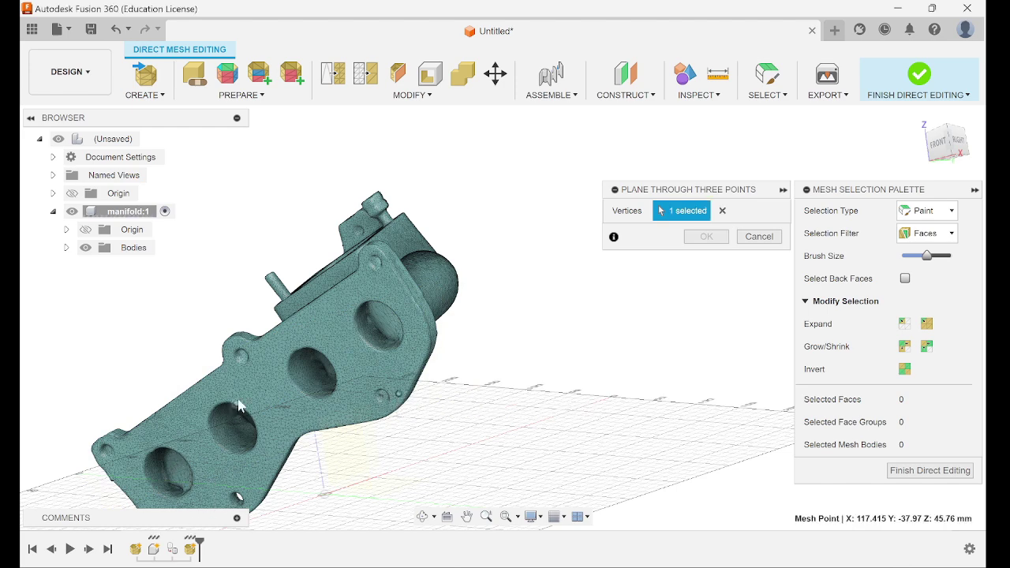
click(239, 354)
middle_drag(227, 377, 314, 245)
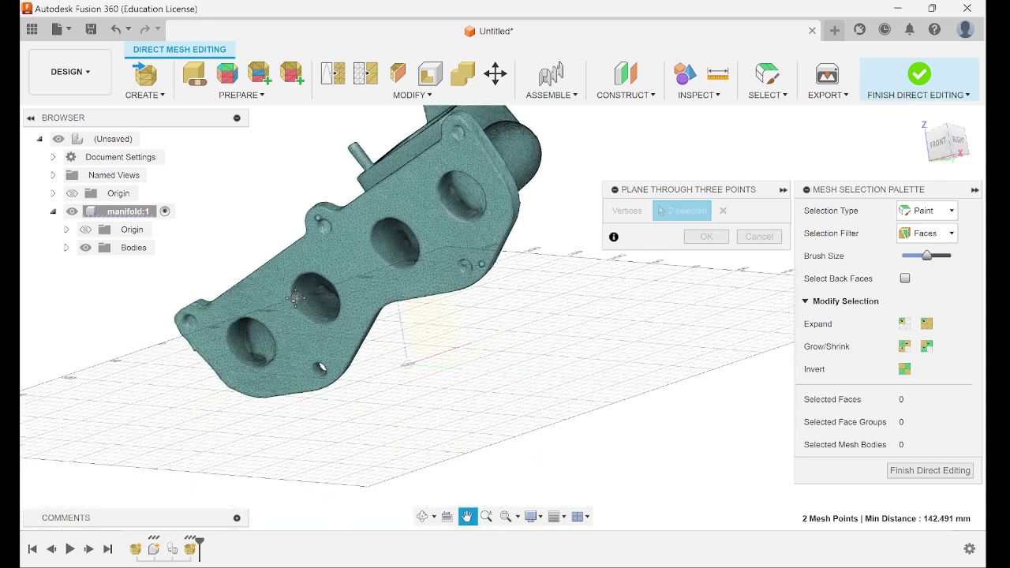
click(271, 393)
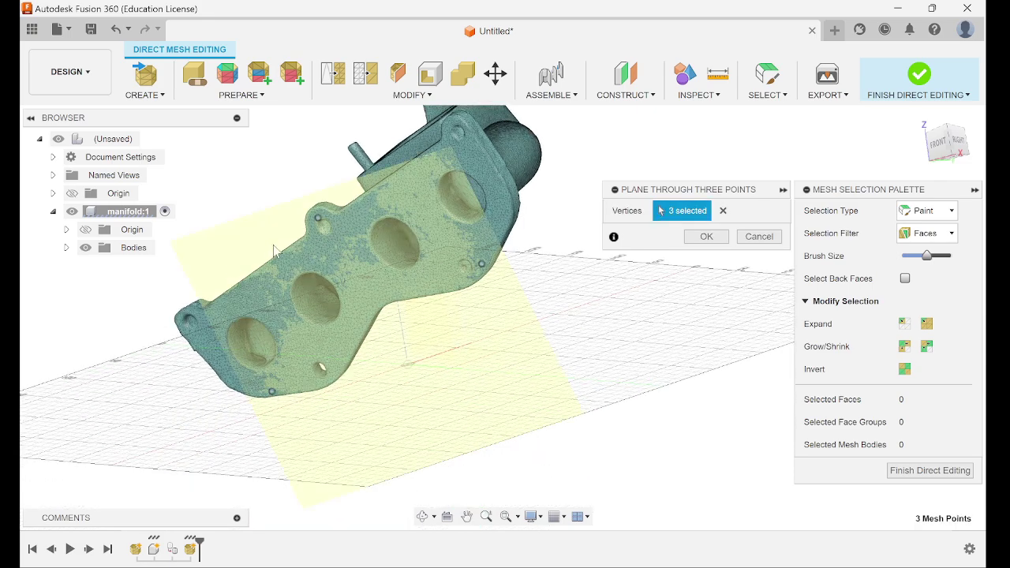
mouse_move(502, 318)
shift+middle_down()
mouse_move(449, 303)
mouse_move(489, 312)
shift+middle_up()
click(705, 237)
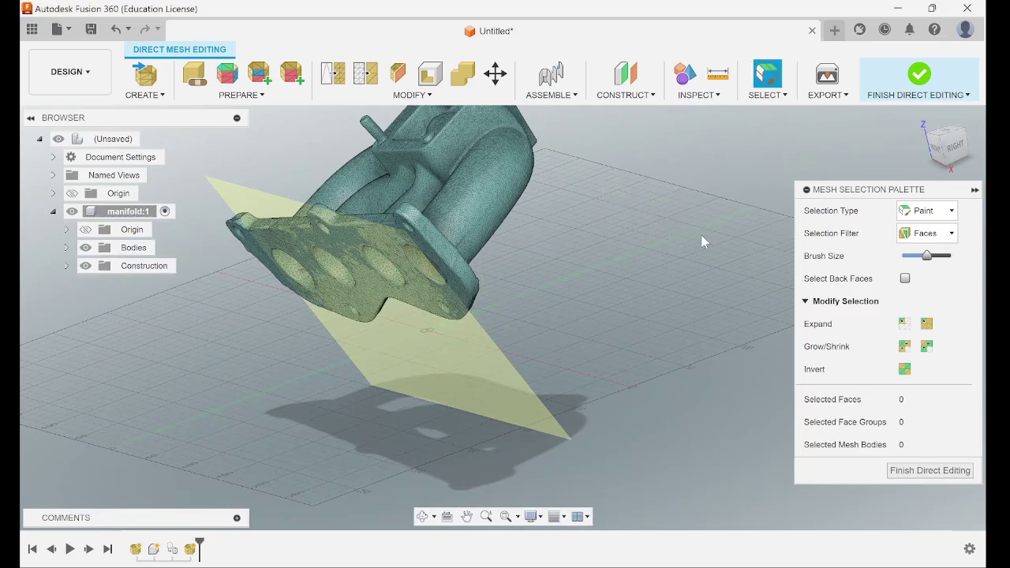
click(949, 132)
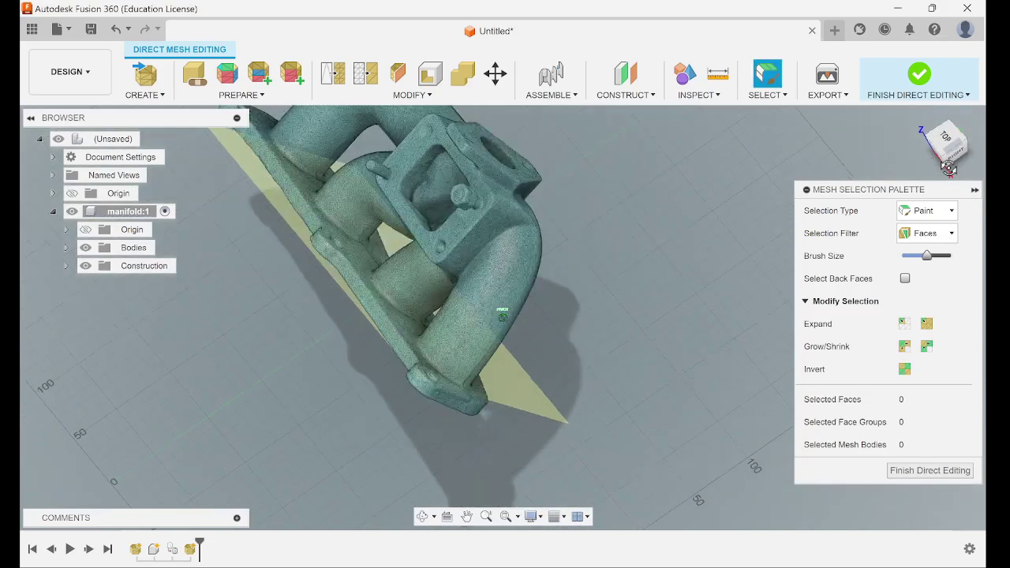
- From the Top view, pick three vertices on the square outlet flange for a new plane
middle_drag(724, 235, 740, 298)
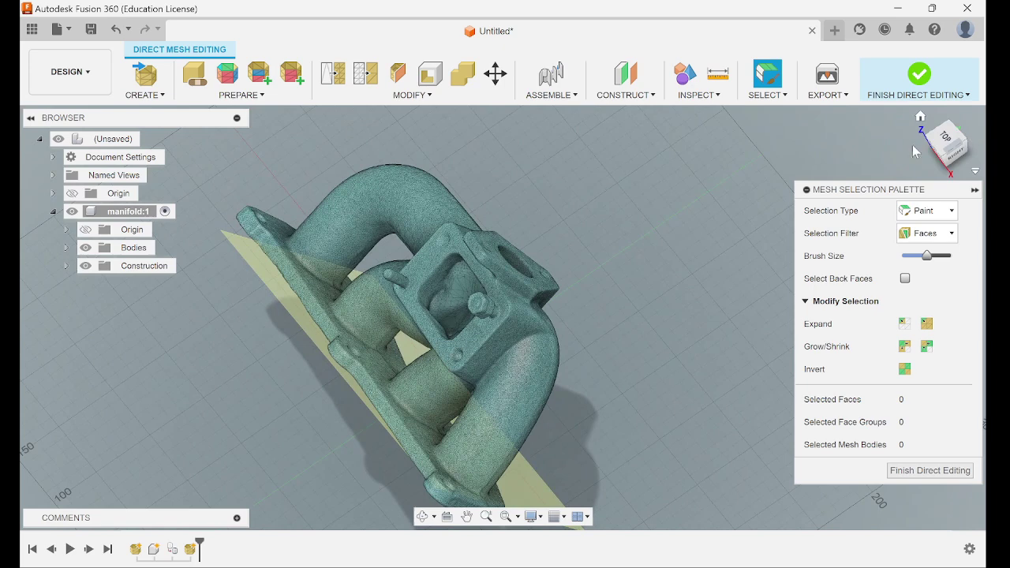
drag(943, 143, 908, 168)
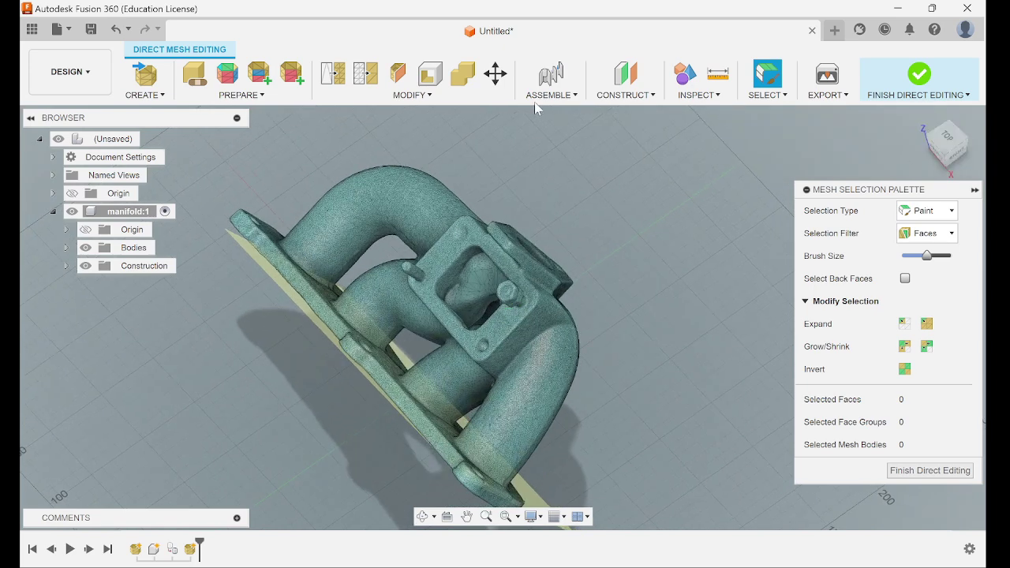
click(626, 94)
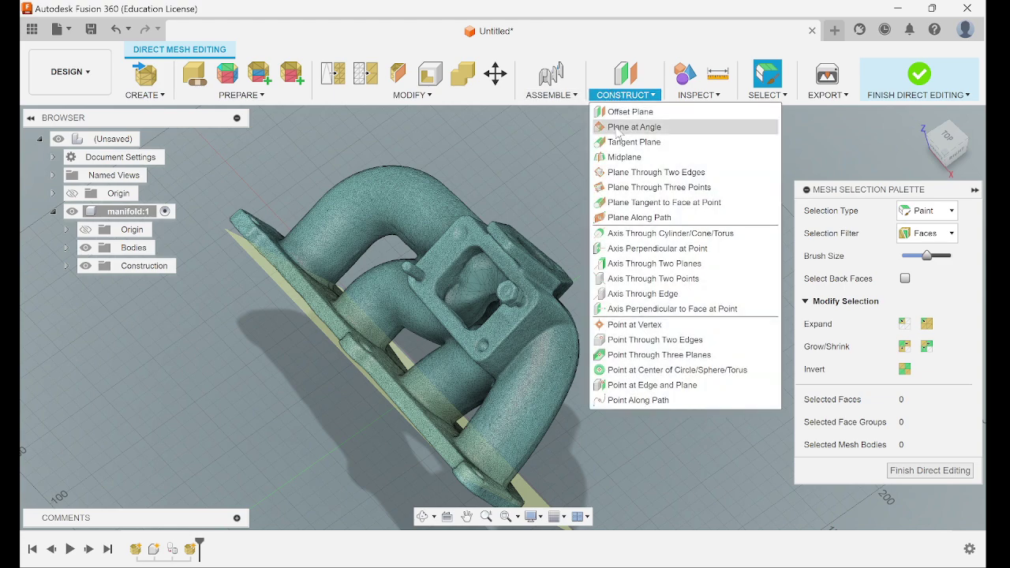
click(638, 189)
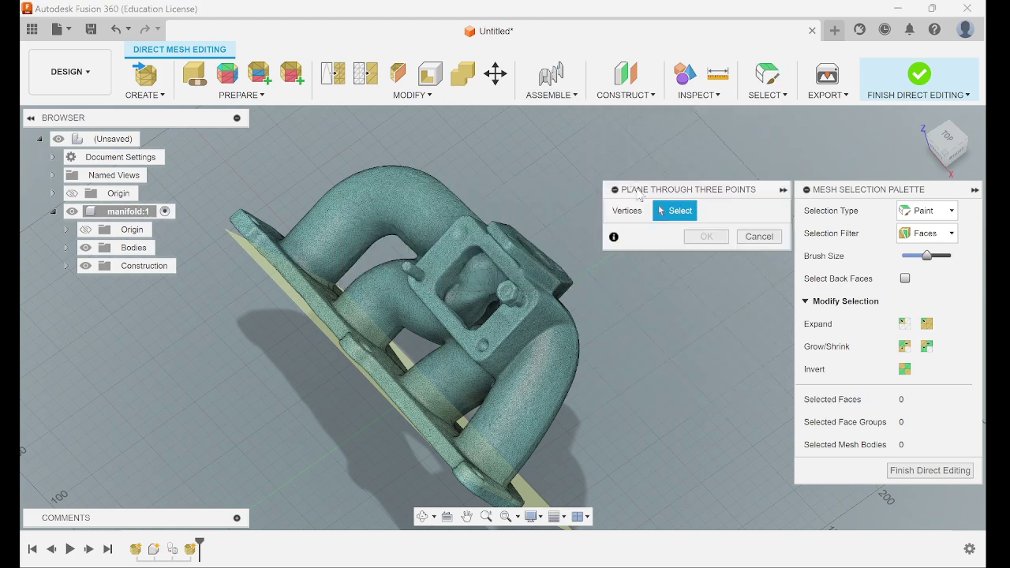
click(947, 135)
scroll(545, 352, up, 2)
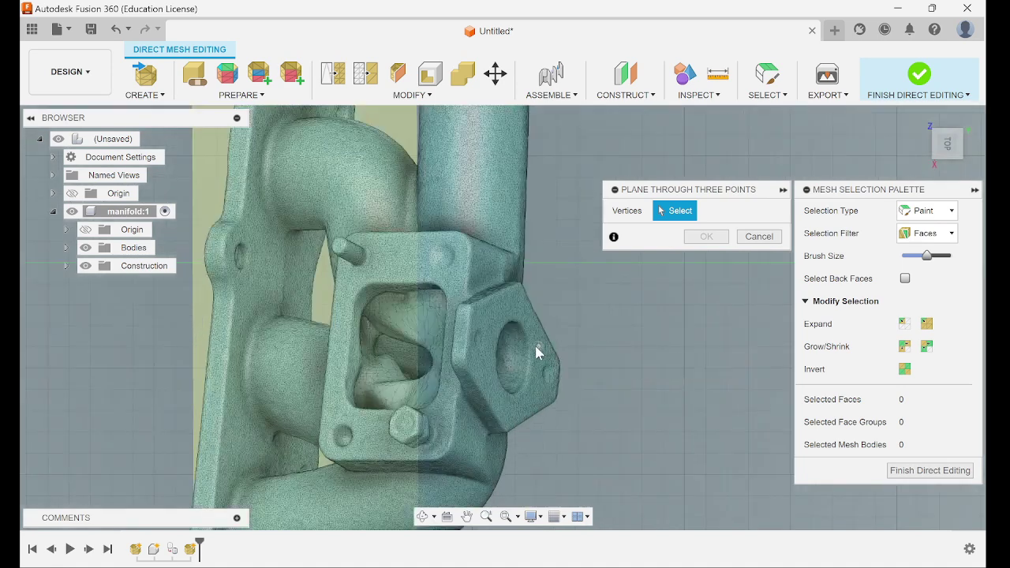
scroll(486, 236, up, 2)
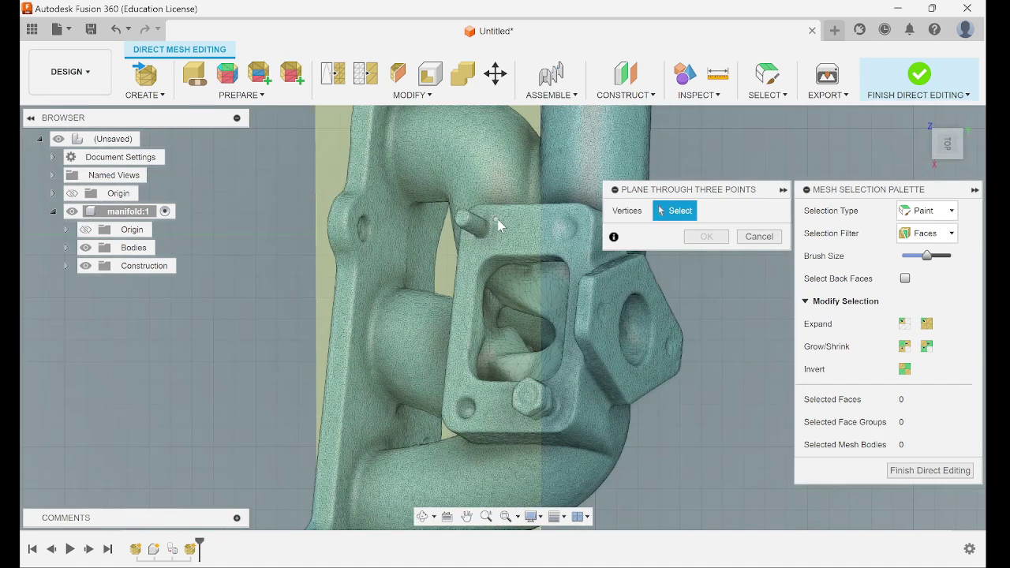
click(497, 221)
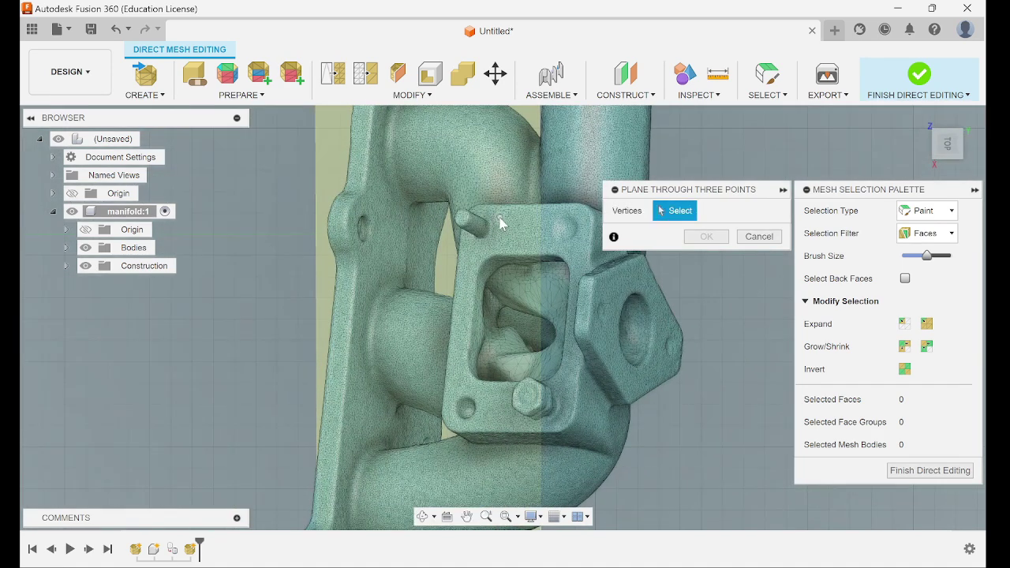
click(461, 318)
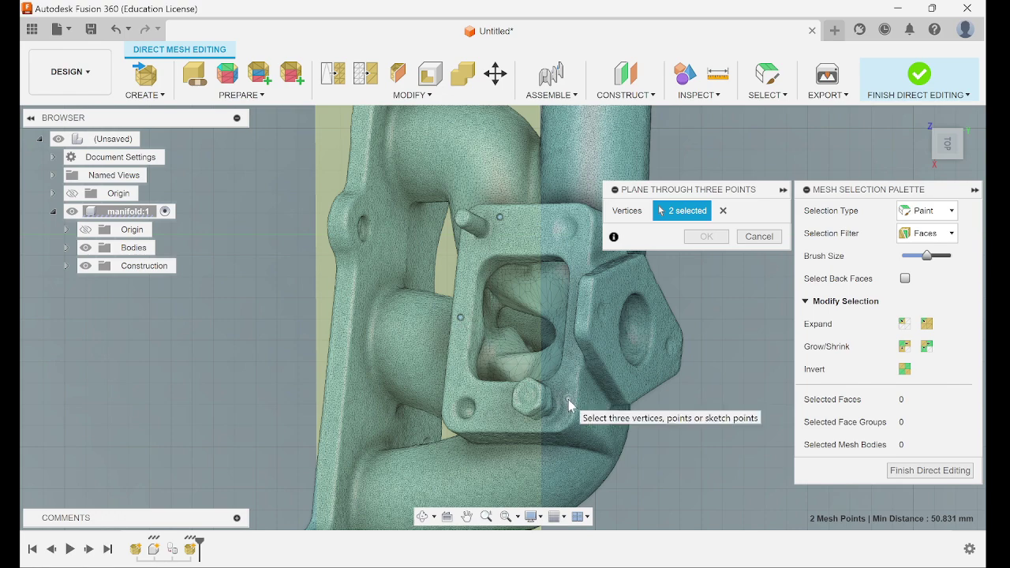
click(568, 399)
shift+middle_drag(593, 390, 619, 278)
- Re-pick the three square flange points and confirm the second construction plane
click(720, 209)
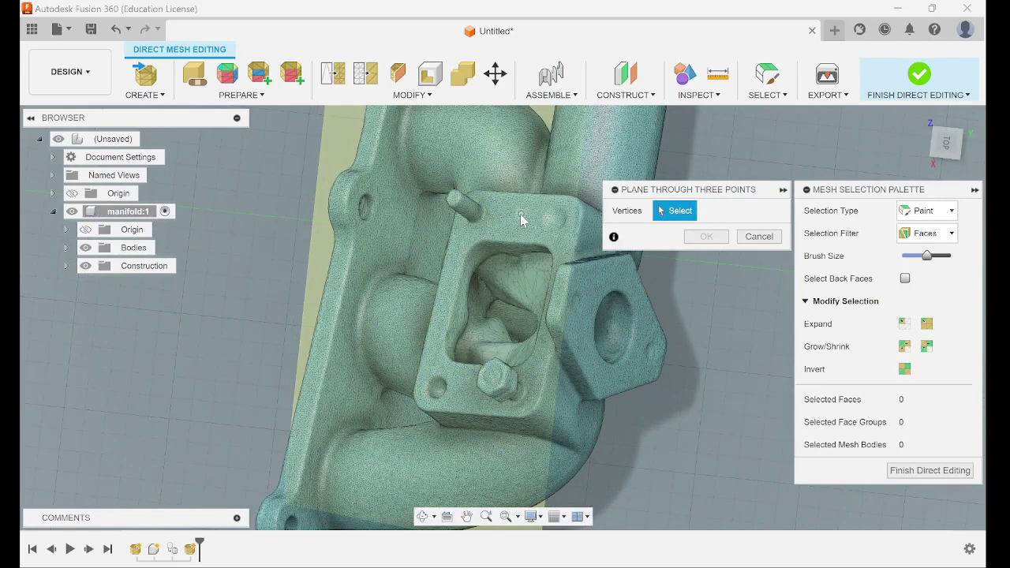
click(520, 213)
click(447, 293)
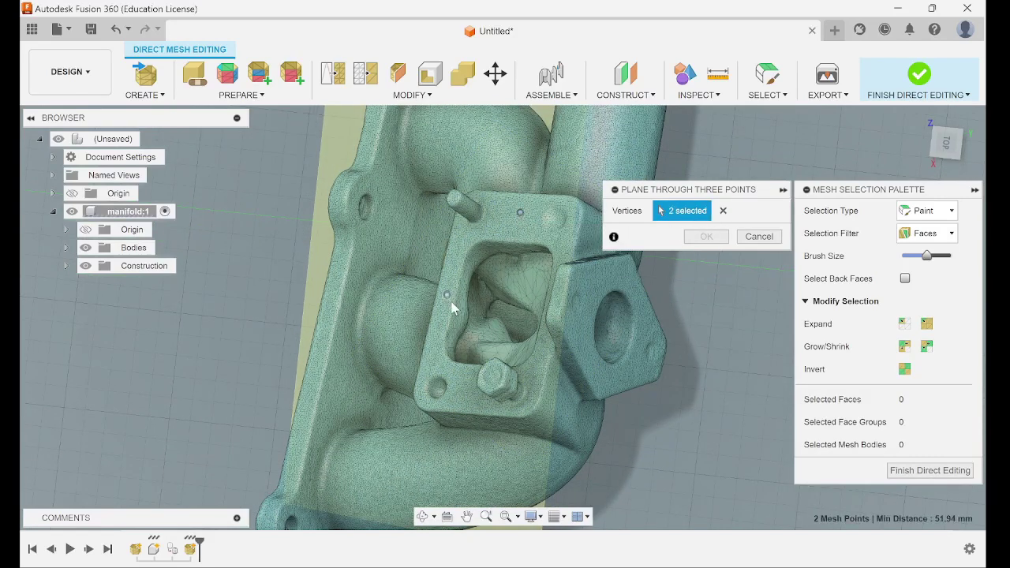
click(533, 384)
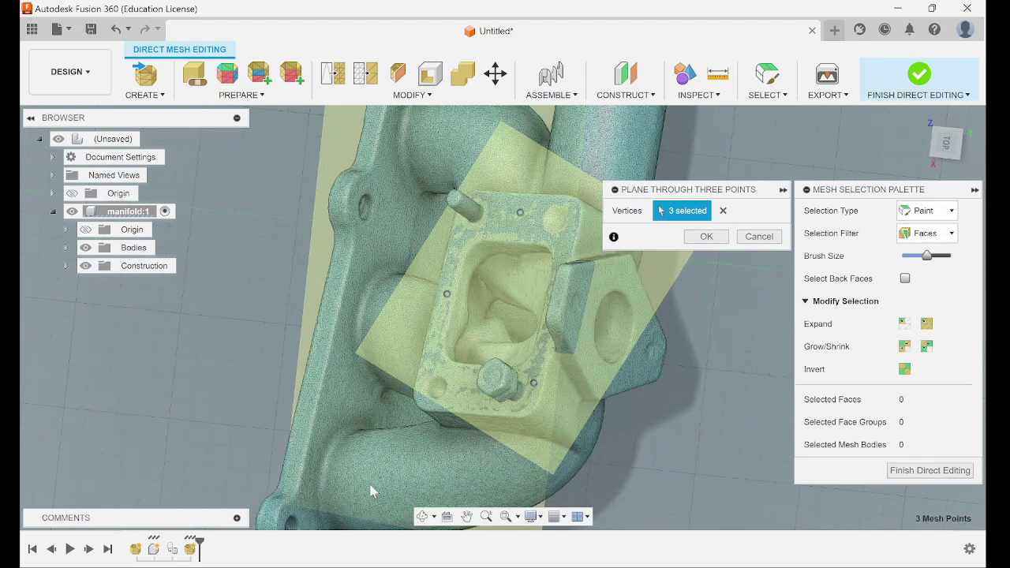
click(706, 238)
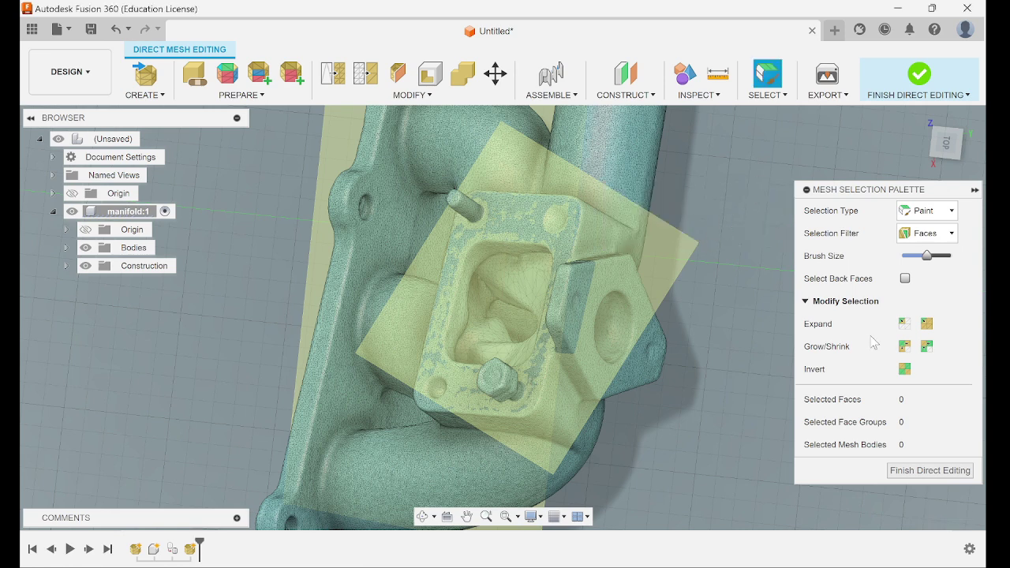
- Finish direct editing, return to the Home view, and make the Origin planes and axes visible
click(899, 471)
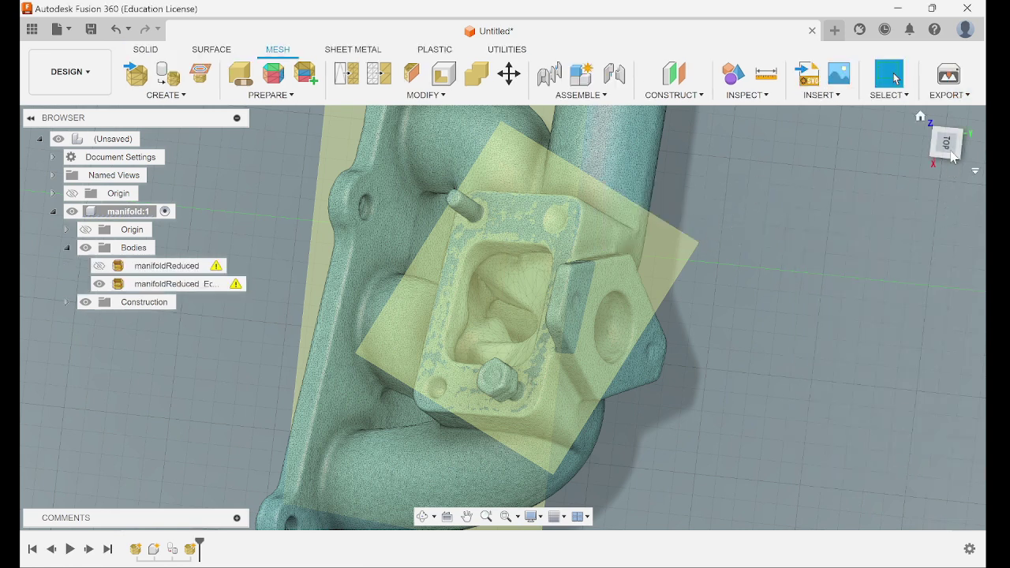
click(919, 117)
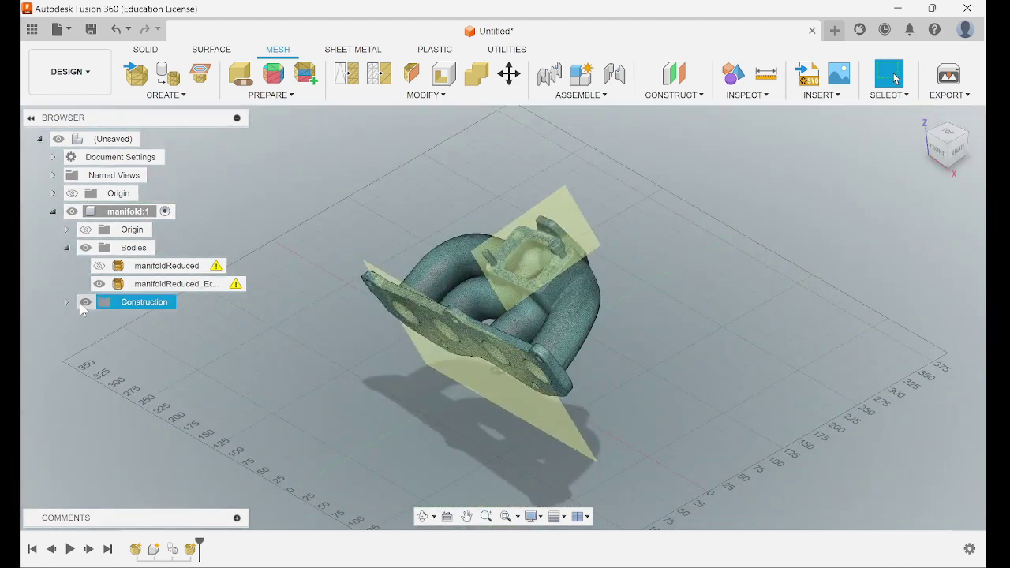
click(53, 193)
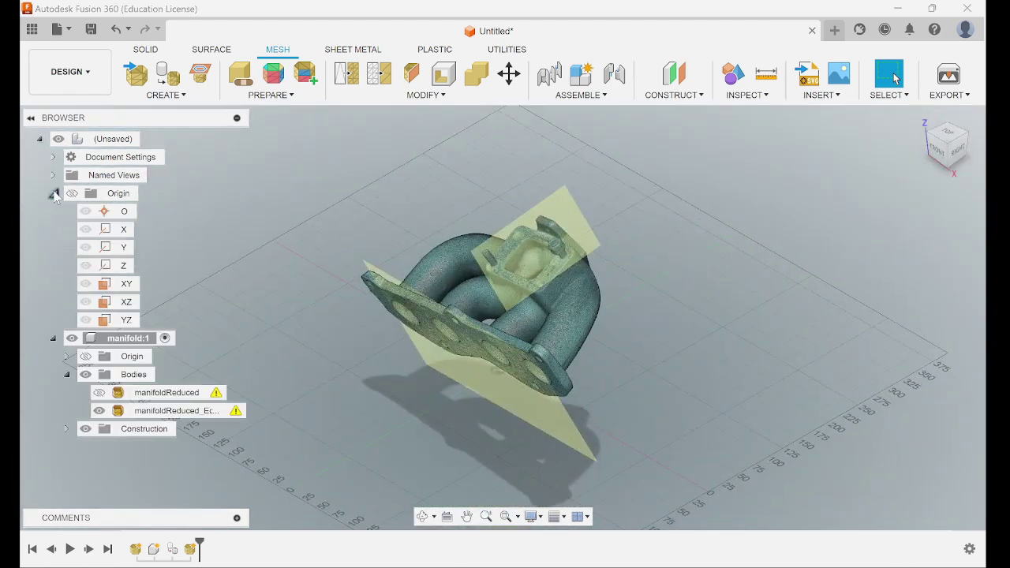
click(71, 195)
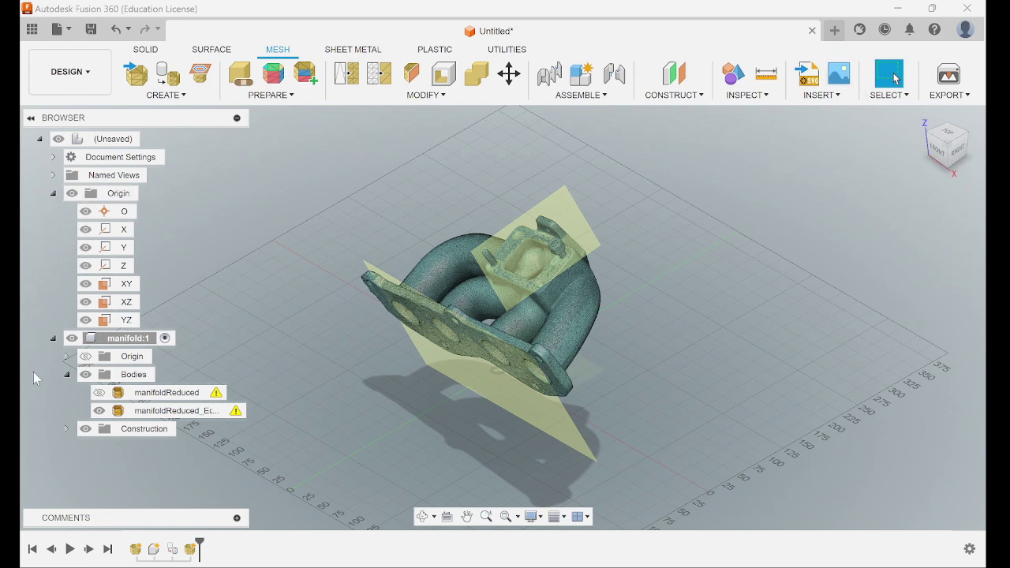
click(71, 338)
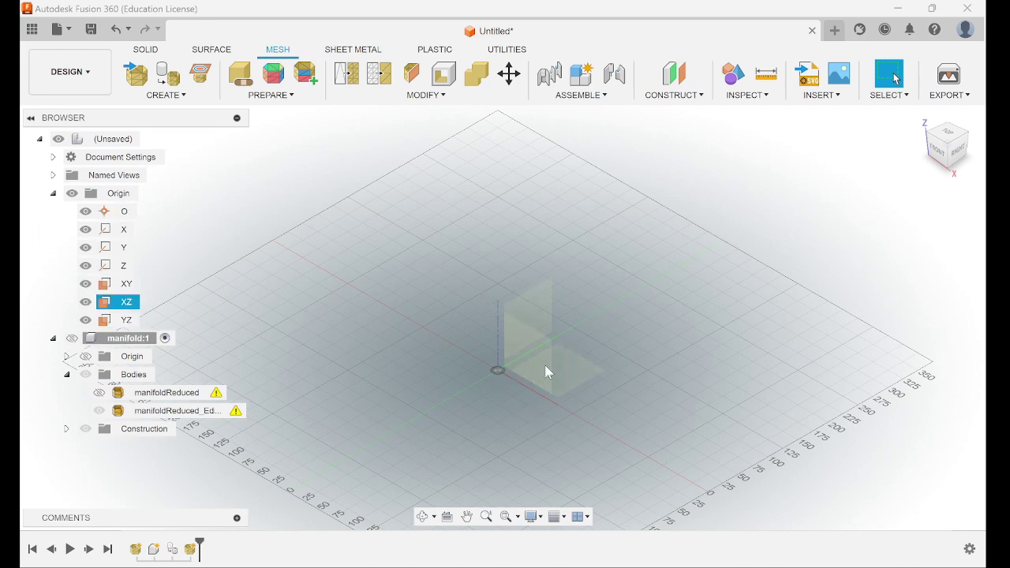
click(72, 338)
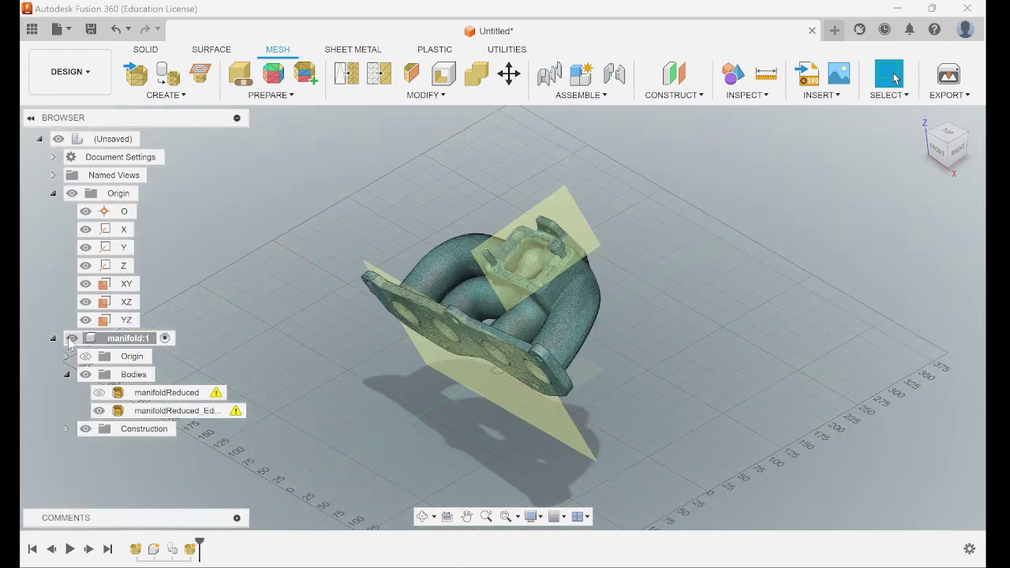
click(587, 96)
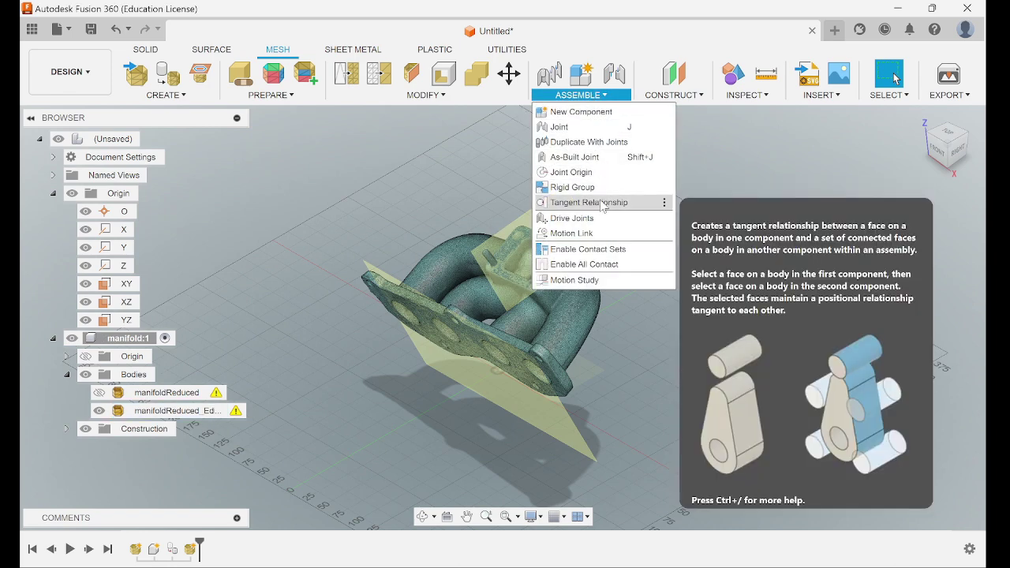
- Align the square flange Plane2 onto the XY origin plane, flipped, and confirm
click(426, 95)
click(145, 50)
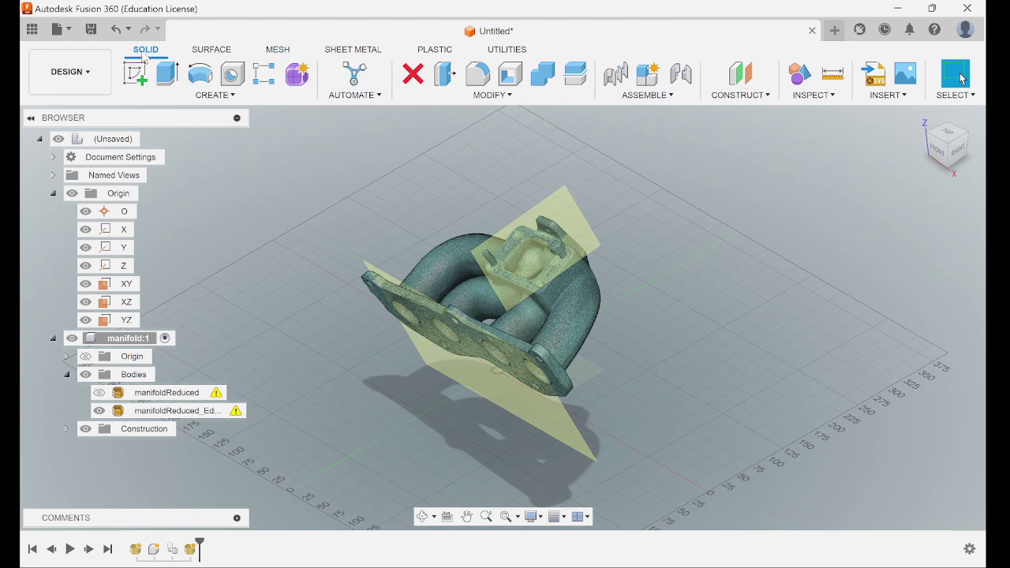
click(486, 95)
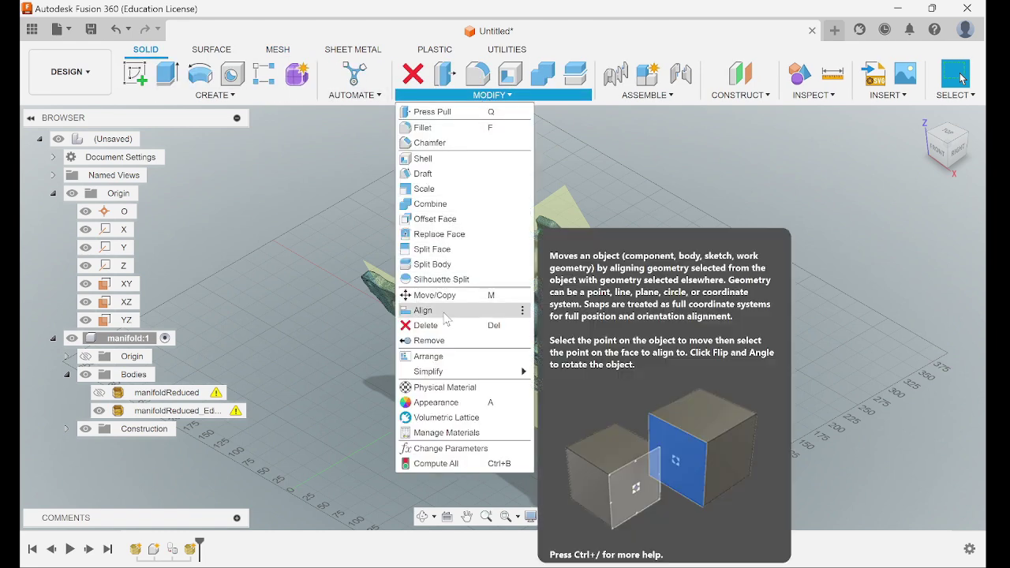
click(446, 316)
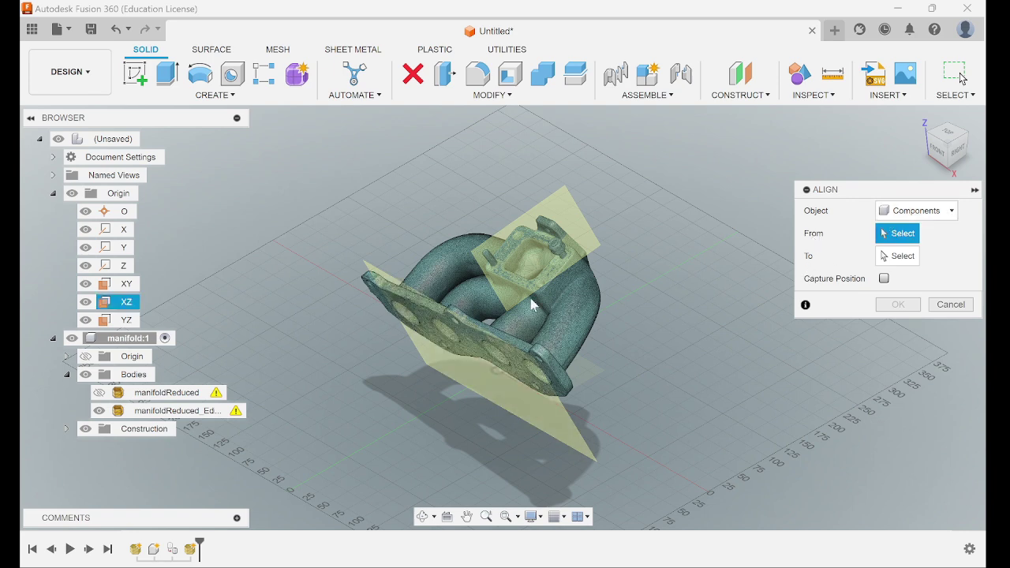
click(570, 221)
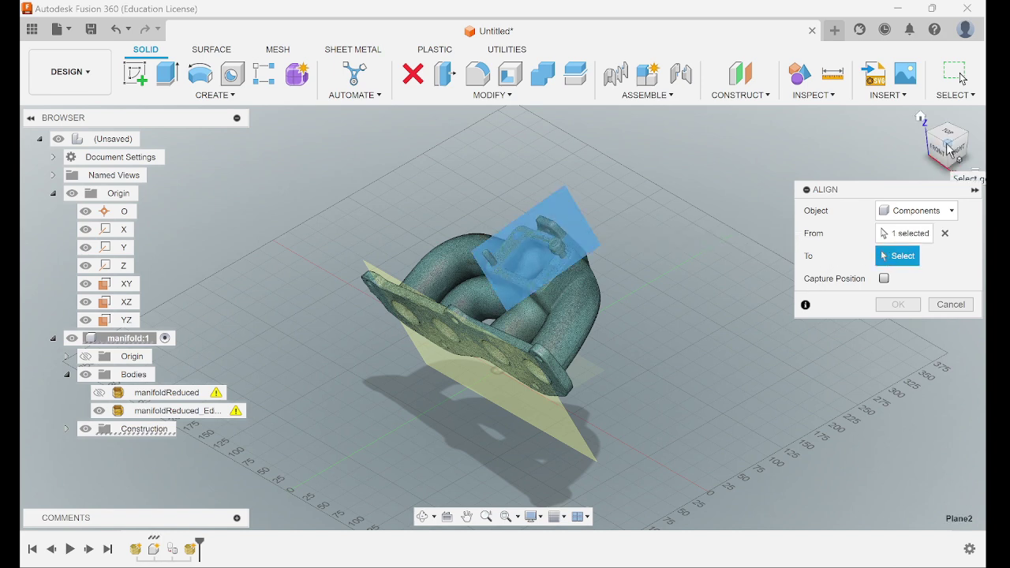
drag(954, 150, 762, 276)
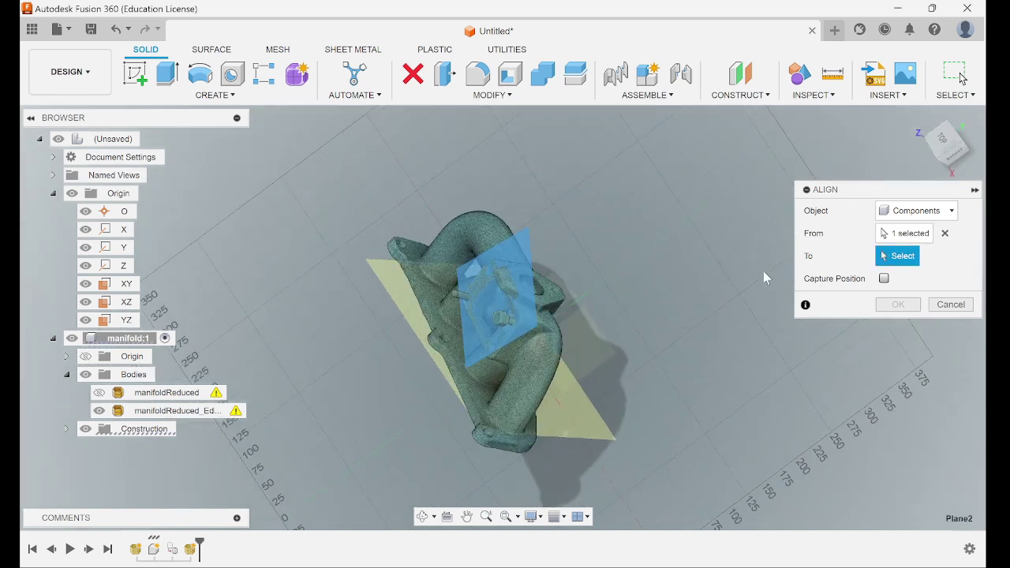
click(587, 329)
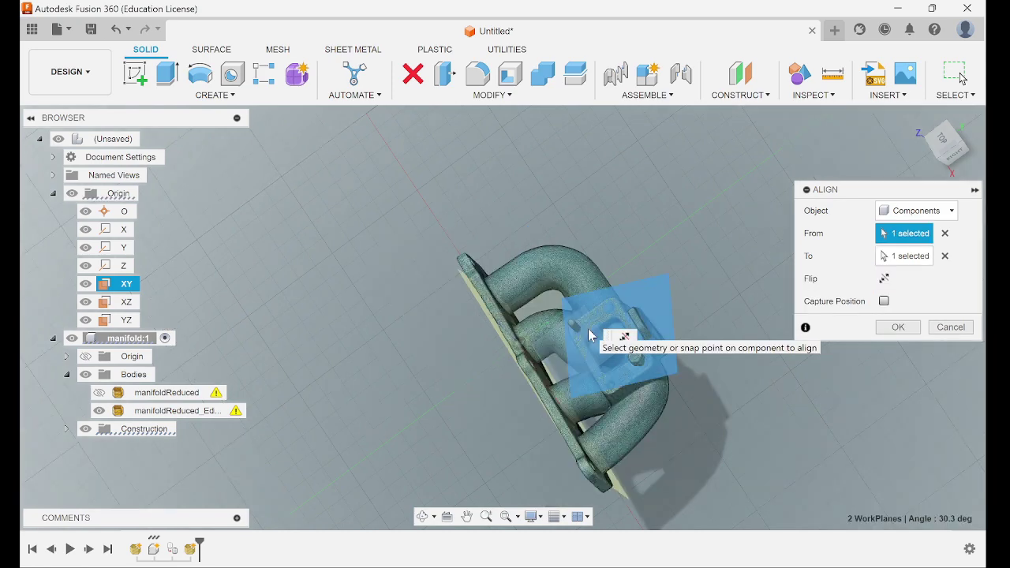
click(937, 162)
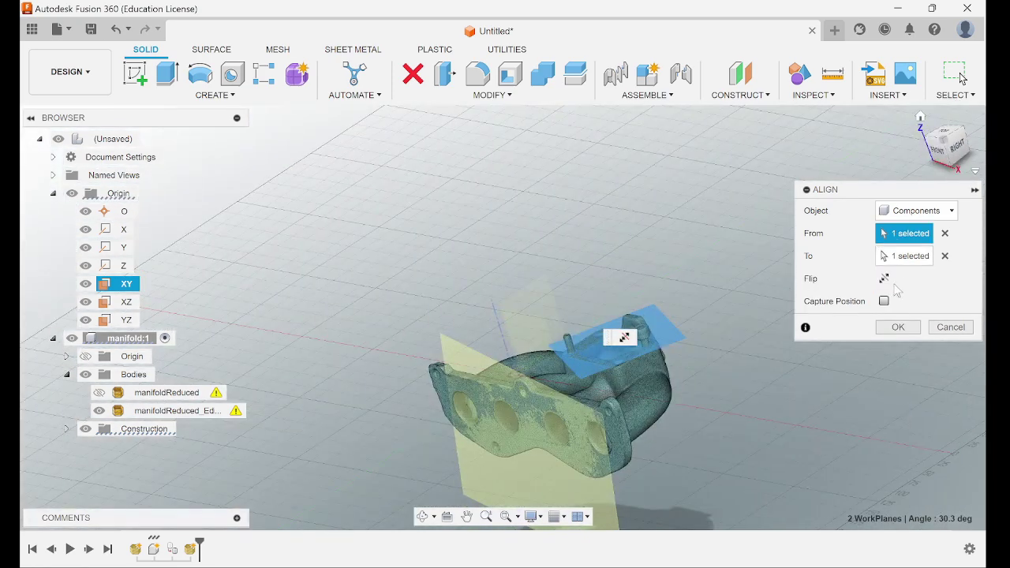
click(884, 279)
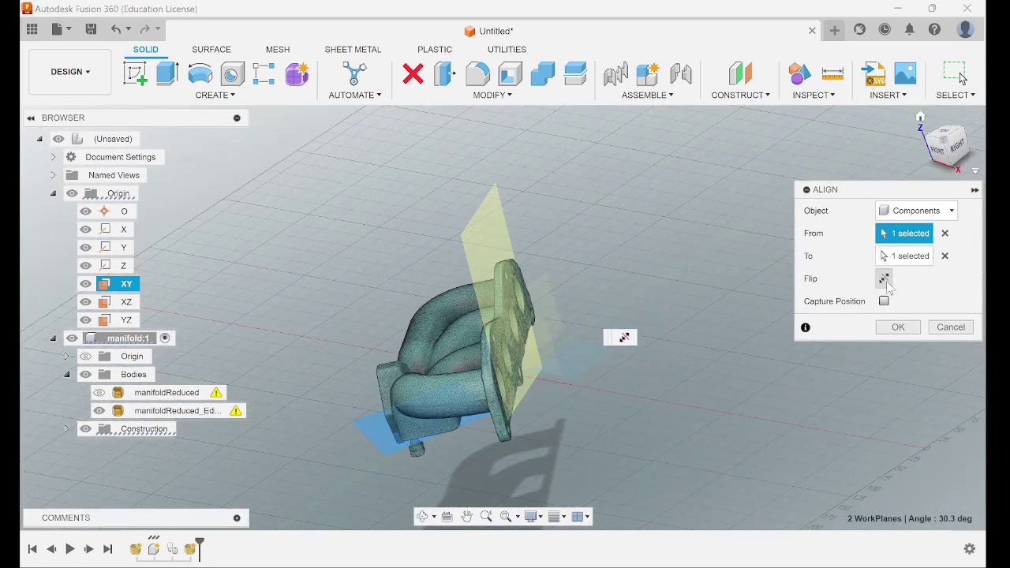
click(925, 126)
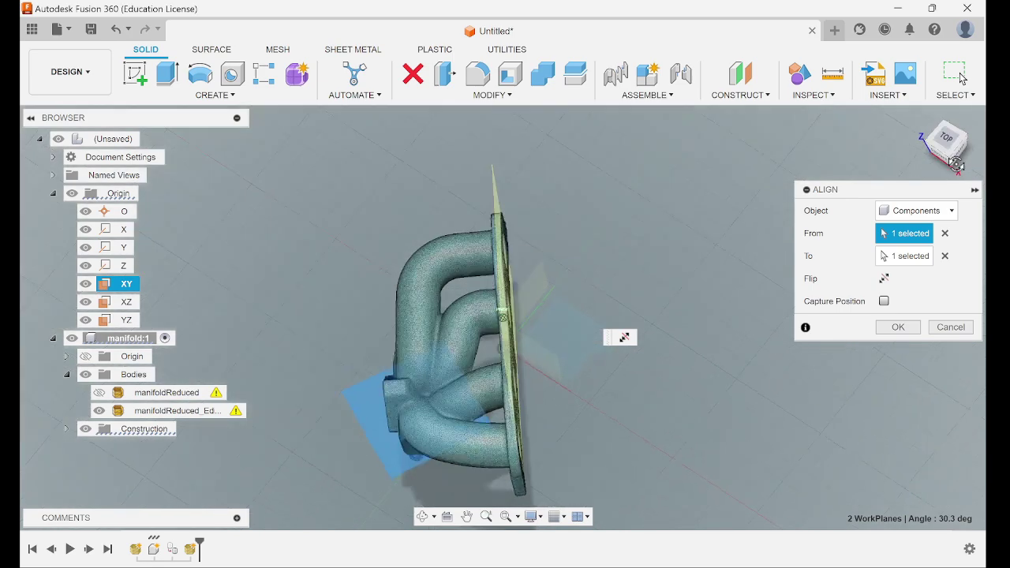
click(898, 327)
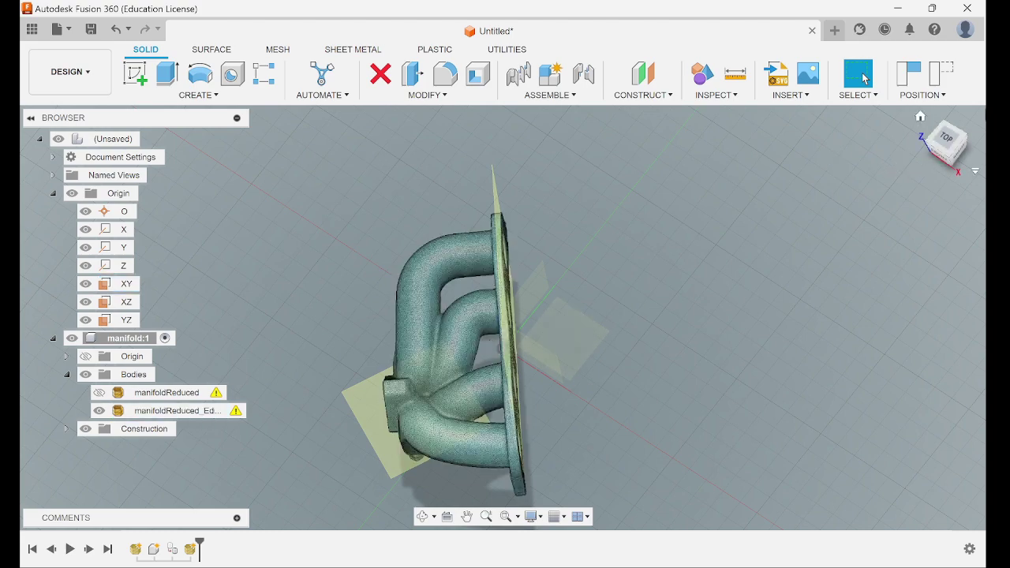
click(960, 155)
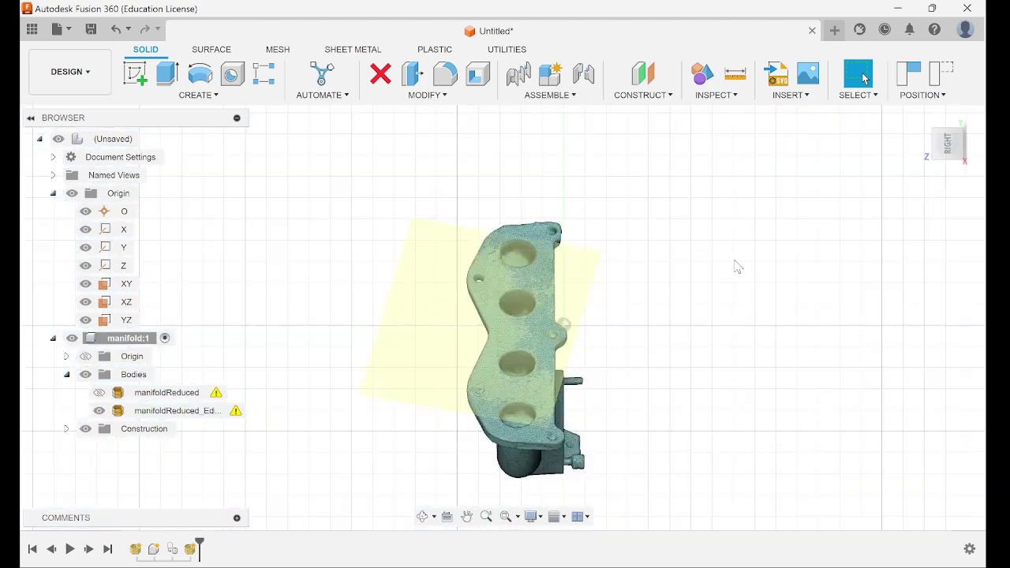
scroll(654, 315, down, 1)
scroll(653, 316, up, 4)
scroll(654, 315, up, 1)
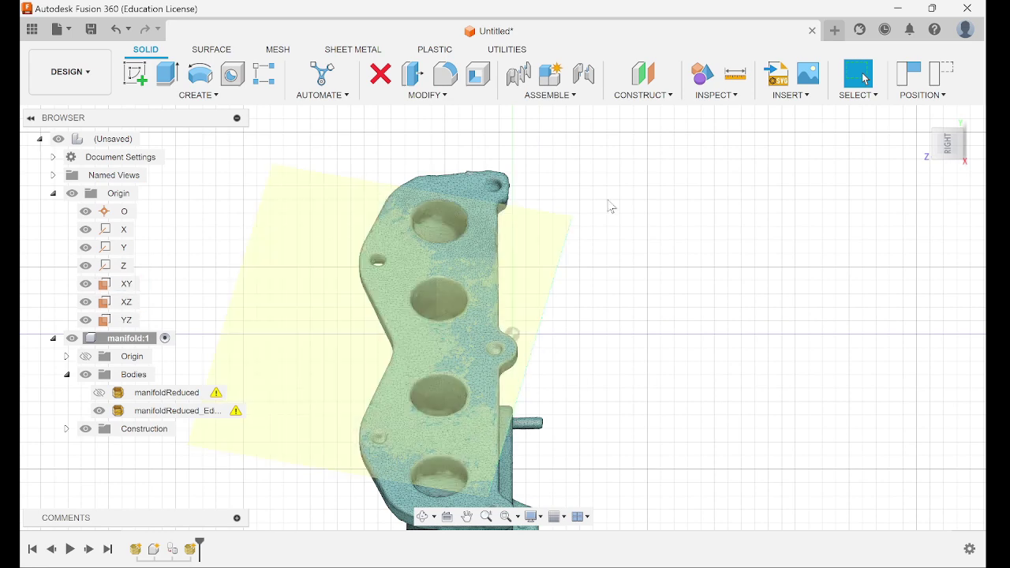
click(917, 123)
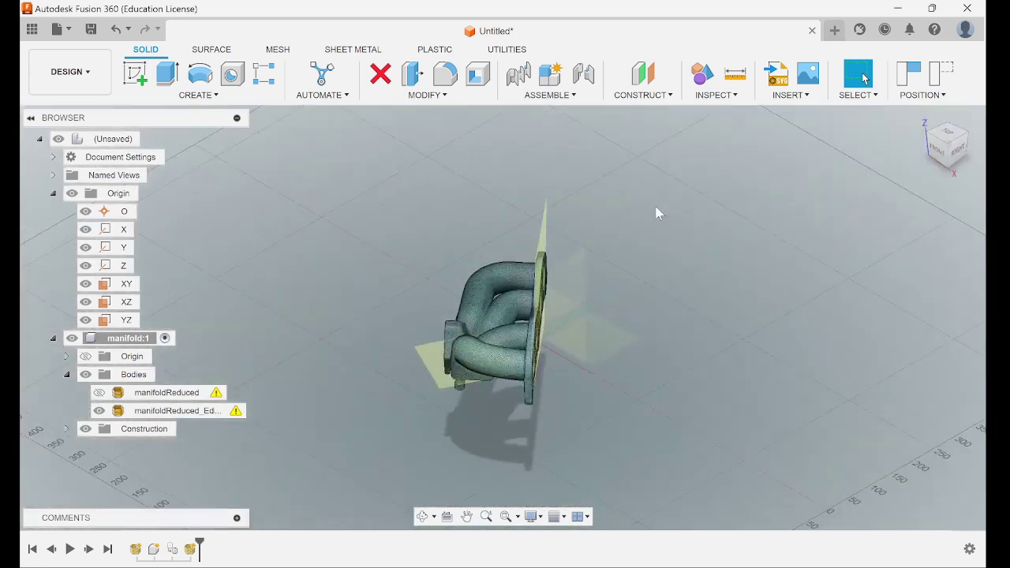
- Align Plane1 onto the XZ origin plane, standing the mesh upright
click(422, 94)
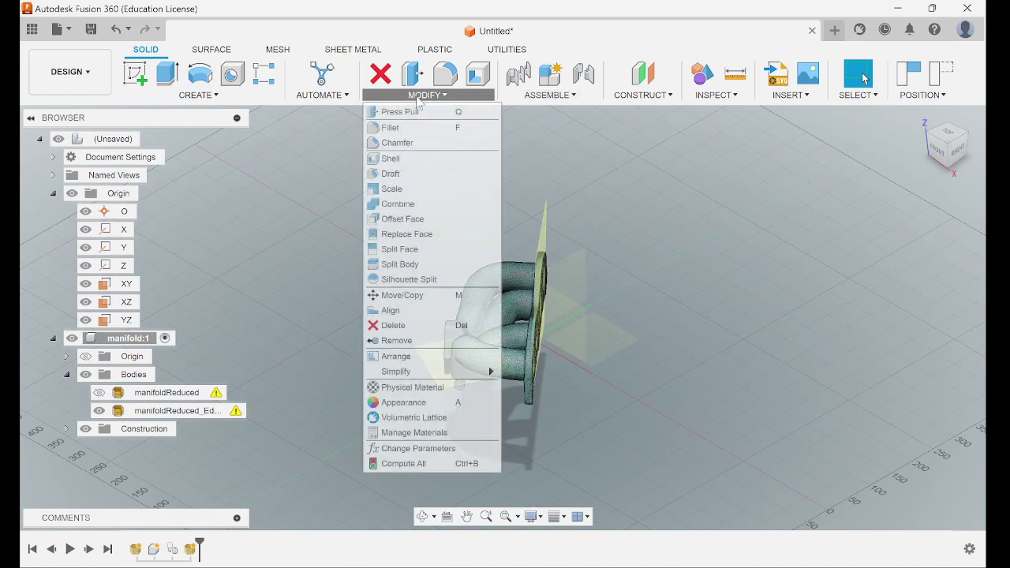
click(392, 311)
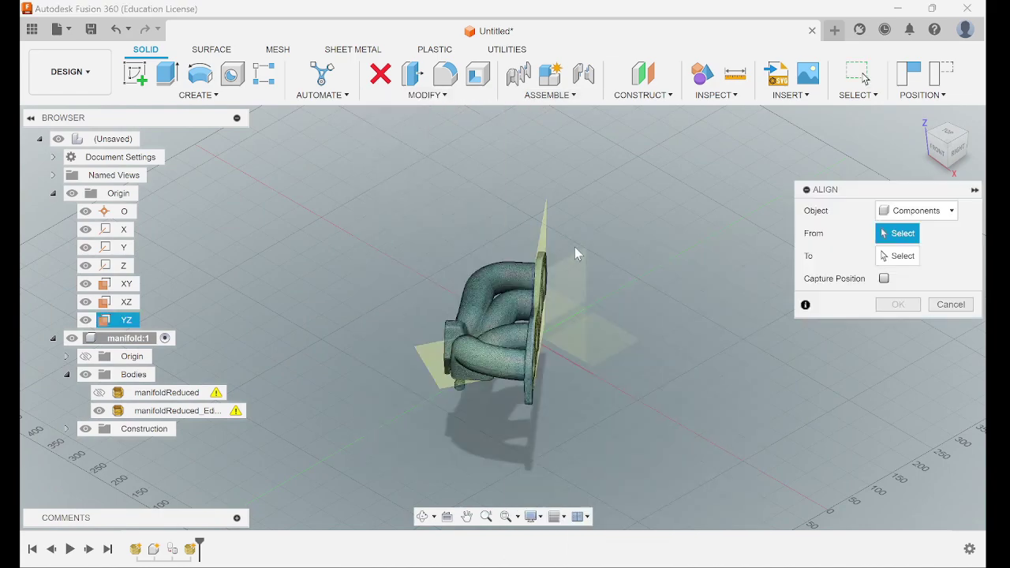
click(543, 220)
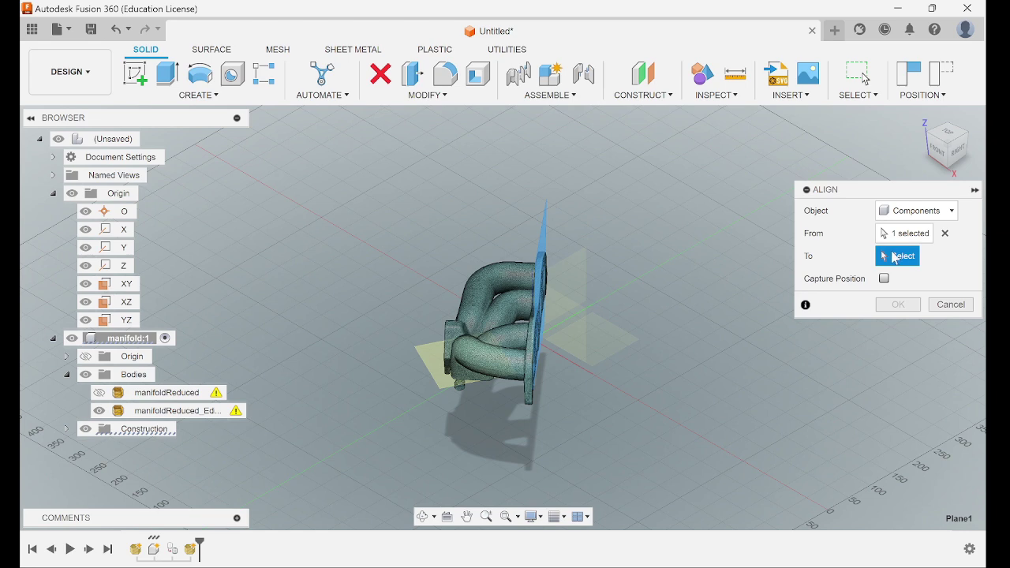
click(568, 320)
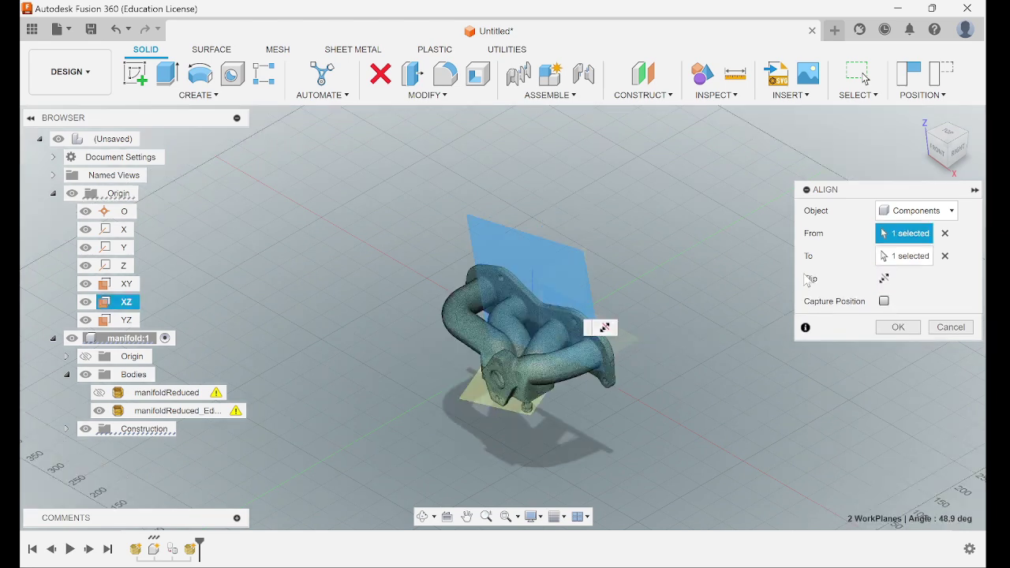
click(898, 326)
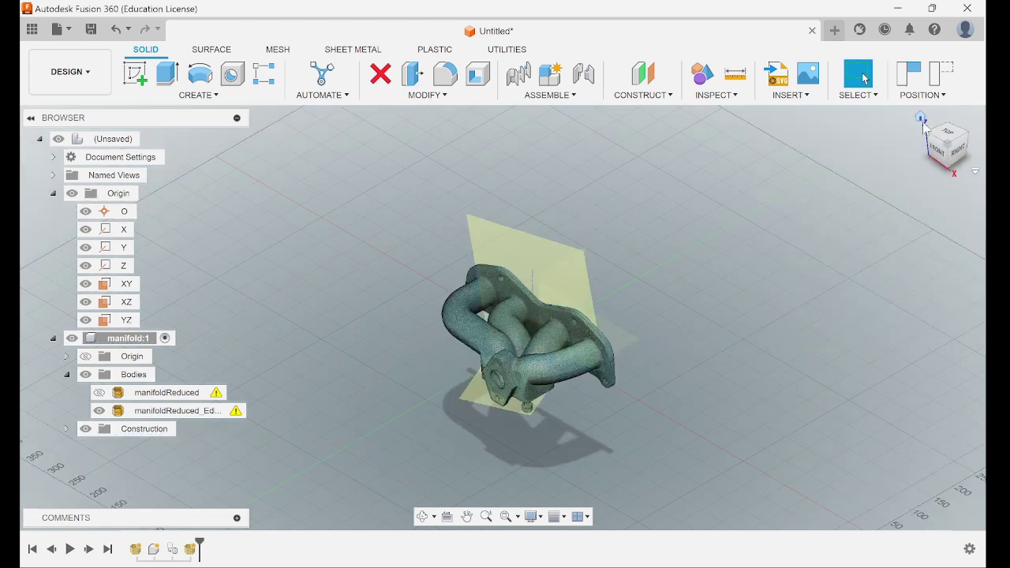
- Hide the manifold's Construction folder so the two flange planes disappear, checking the alignment from several views
click(922, 118)
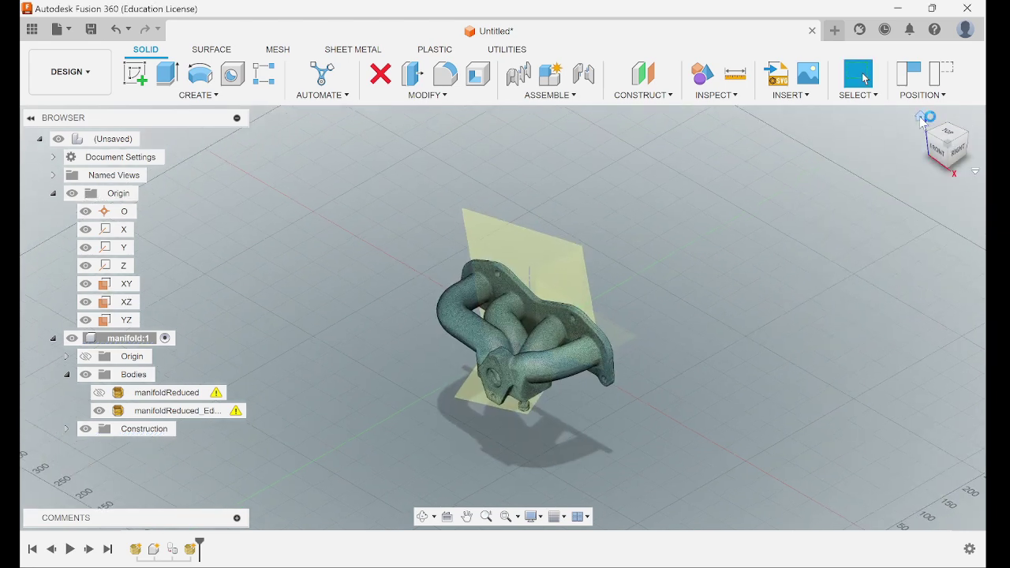
click(958, 155)
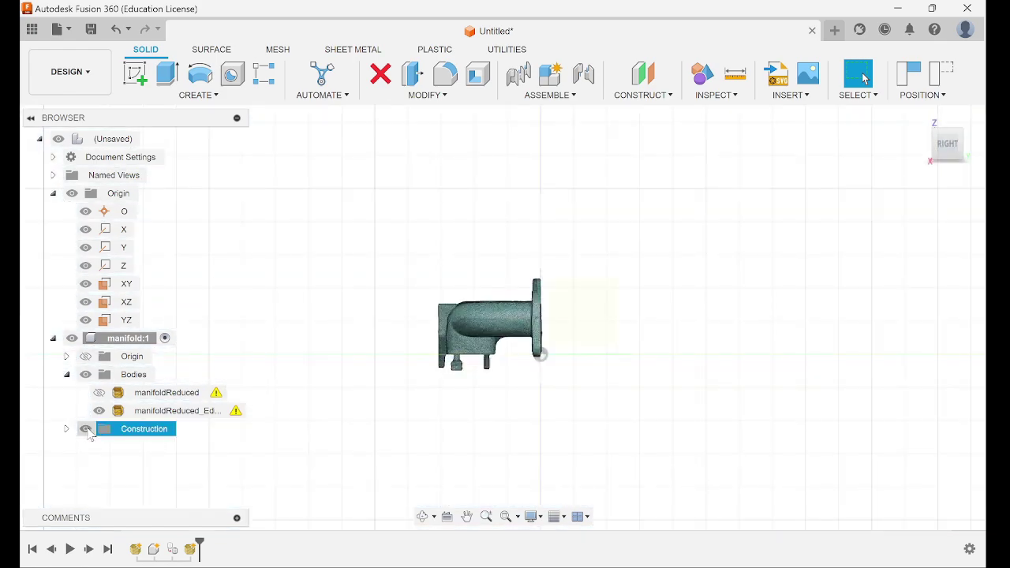
click(87, 430)
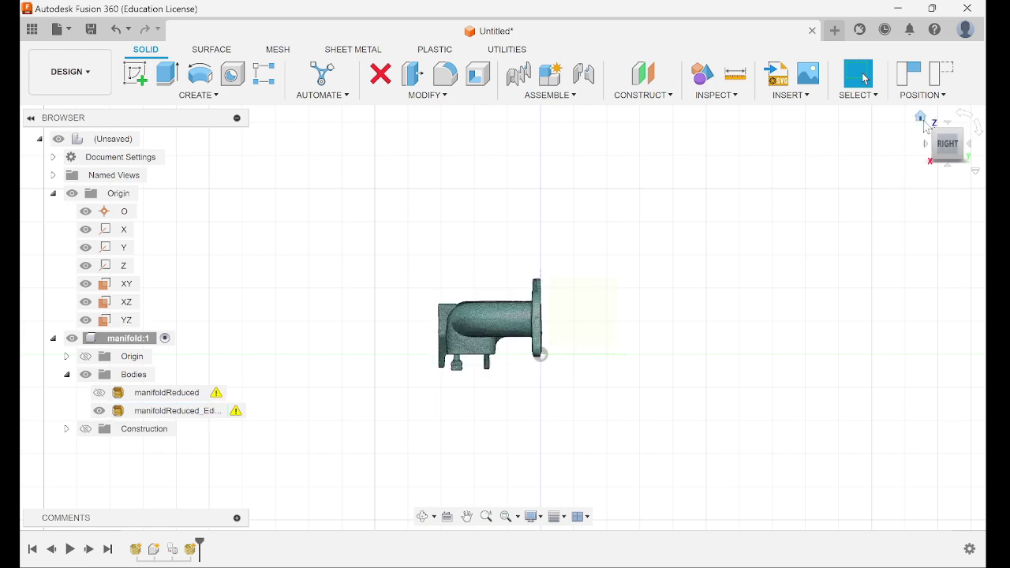
click(921, 118)
mouse_move(964, 172)
mouse_down()
mouse_move(921, 157)
mouse_move(935, 149)
mouse_up()
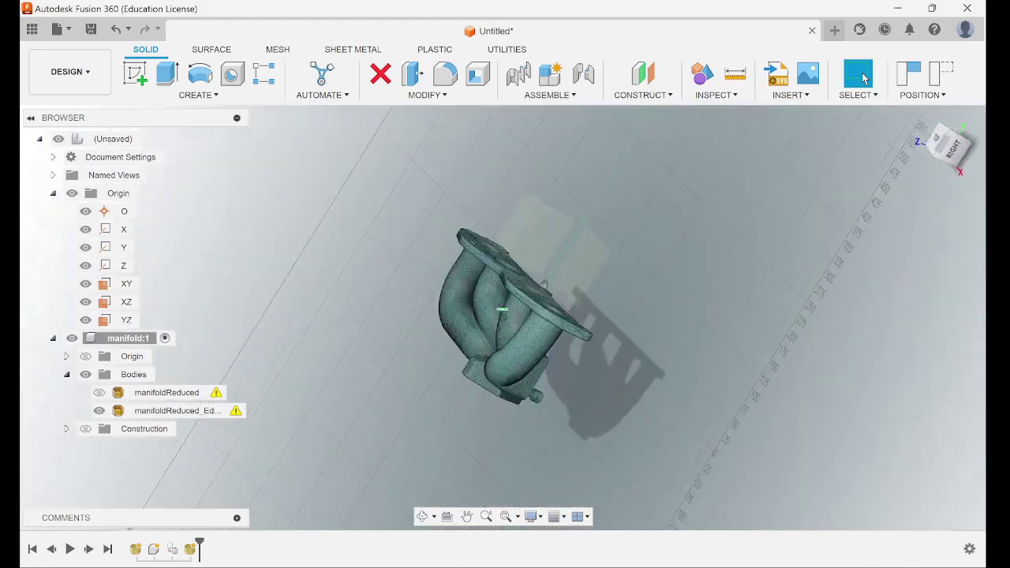
click(949, 133)
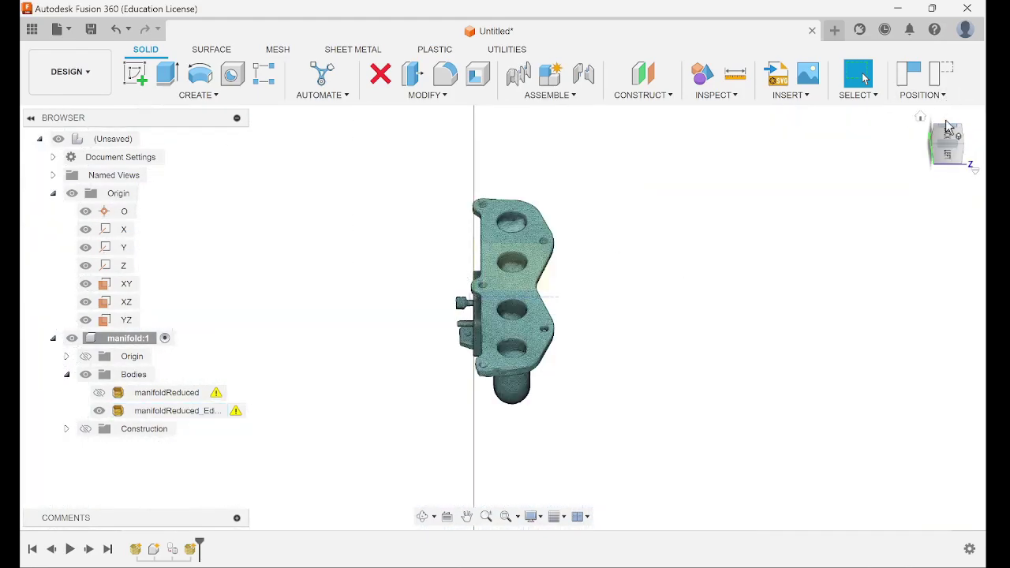
click(921, 119)
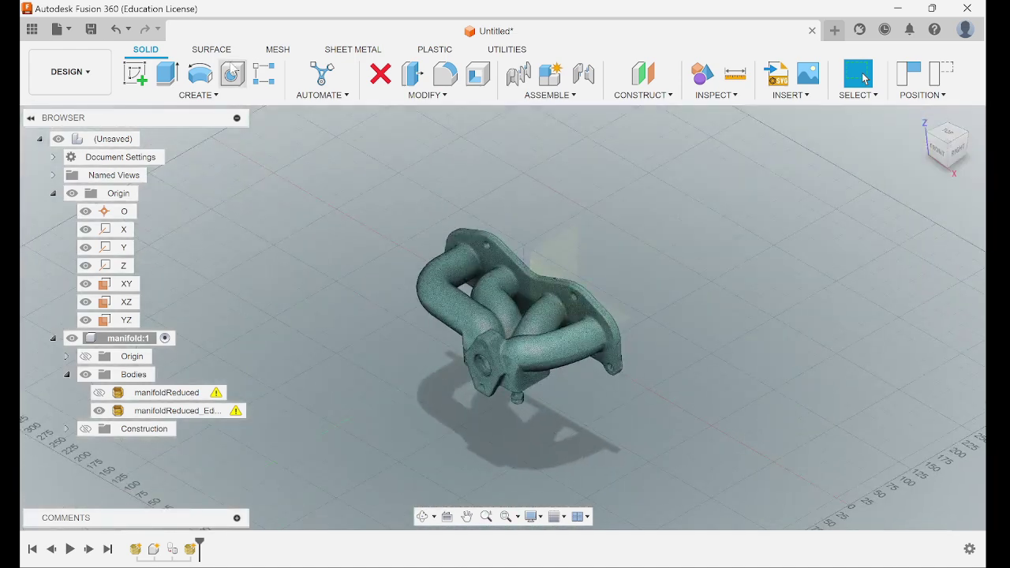
- Start a Create Mesh Section Sketch from the Mesh tools, capturing the manifold's aligned position
click(277, 50)
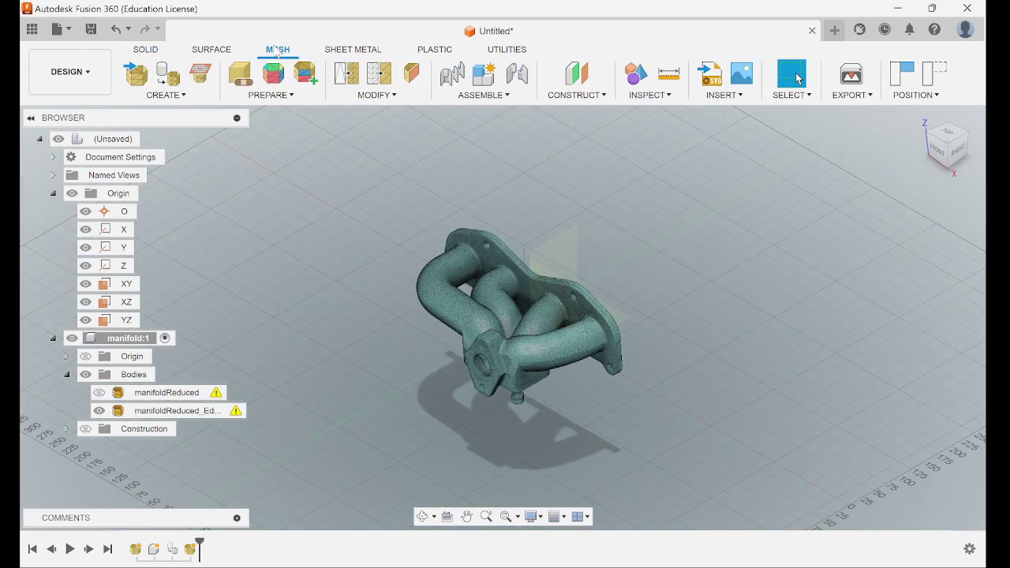
click(202, 77)
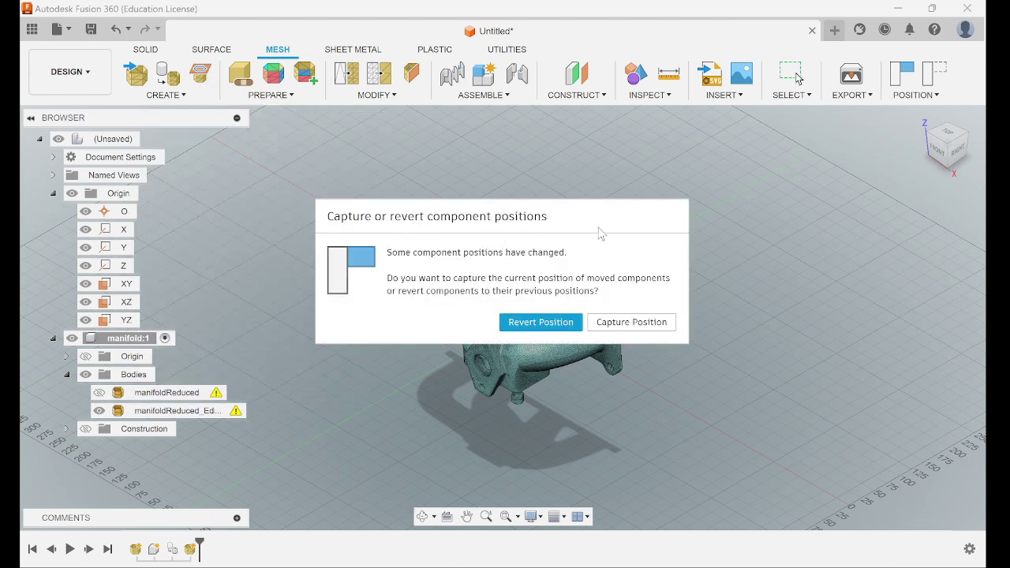
click(632, 322)
click(958, 154)
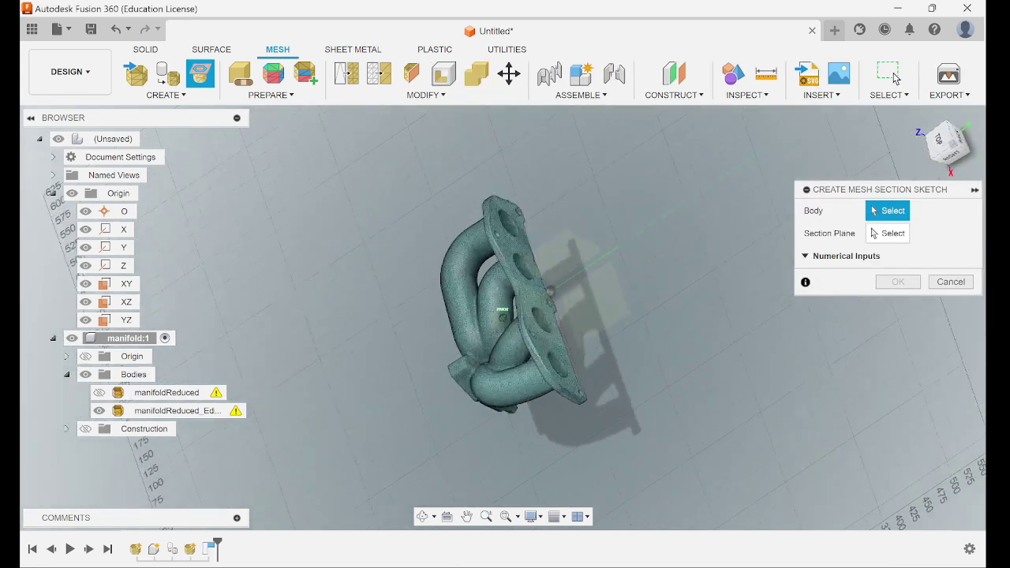
- Section the manifoldReduced_Edited body on the XZ plane with a 1.00 mm offset
click(524, 296)
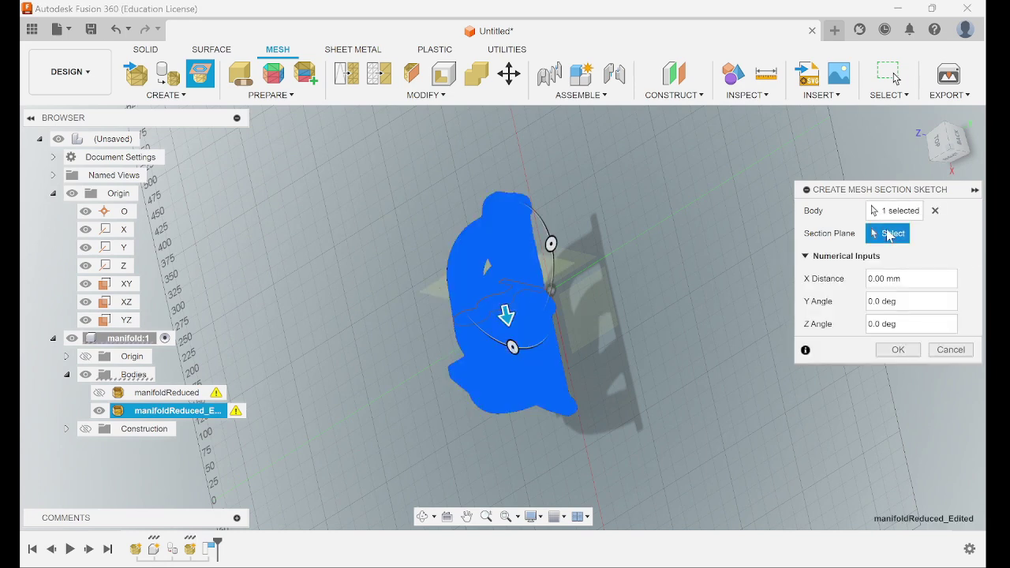
click(535, 315)
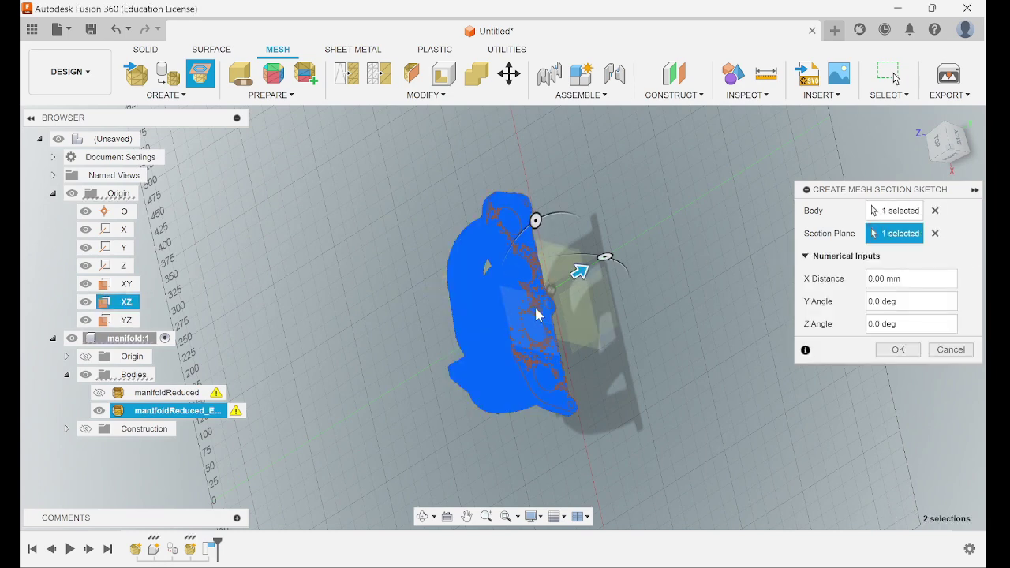
click(871, 282)
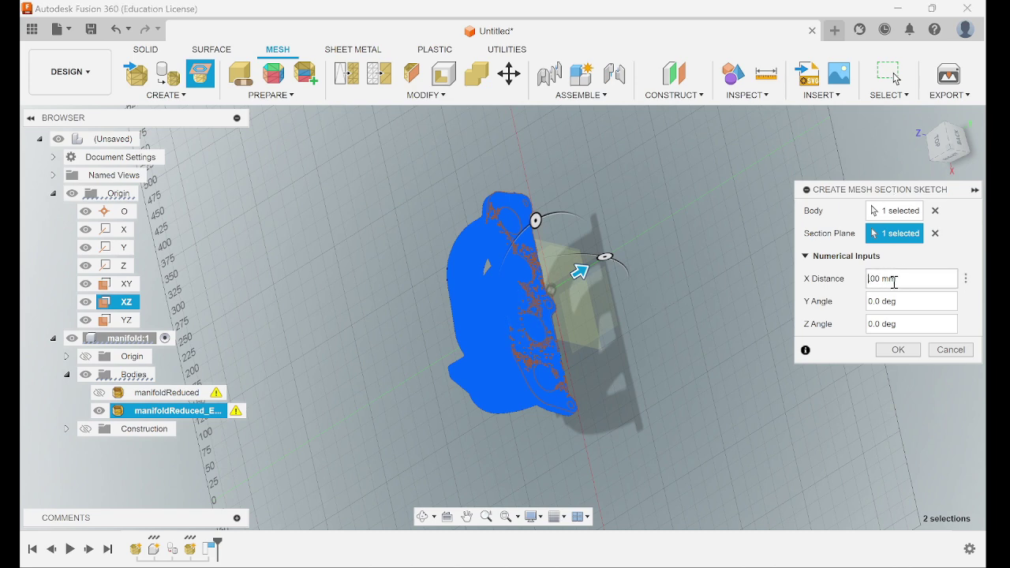
text(1.)
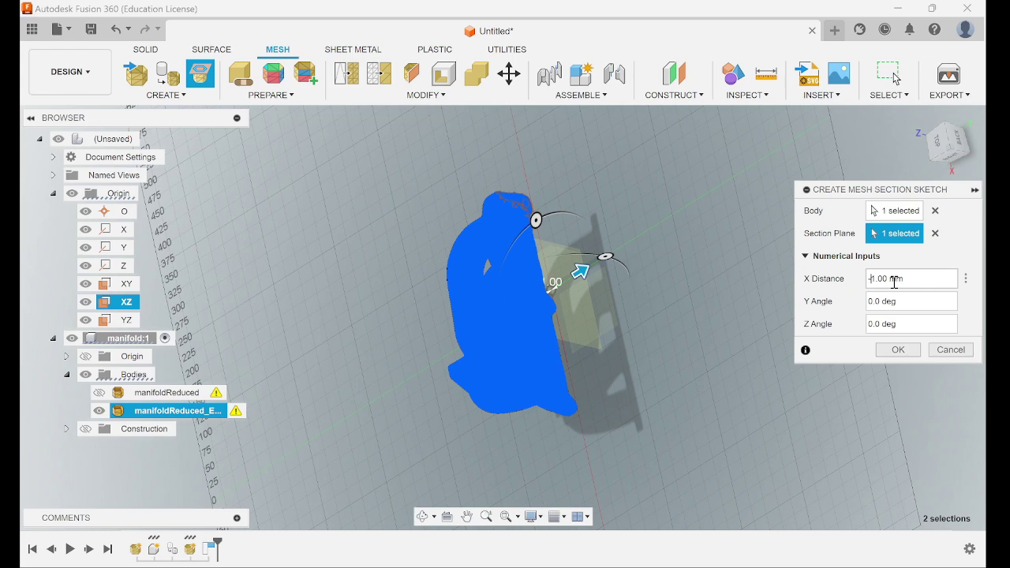
key(Return)
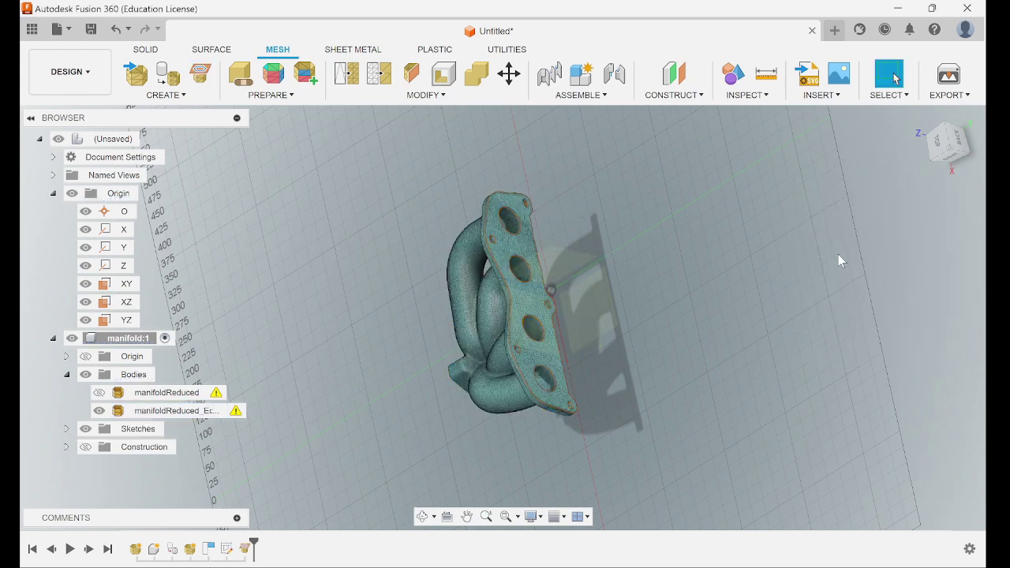
- Inspect the flange from the front and back with the ViewCube, then return to the home view
click(958, 148)
drag(978, 128, 855, 247)
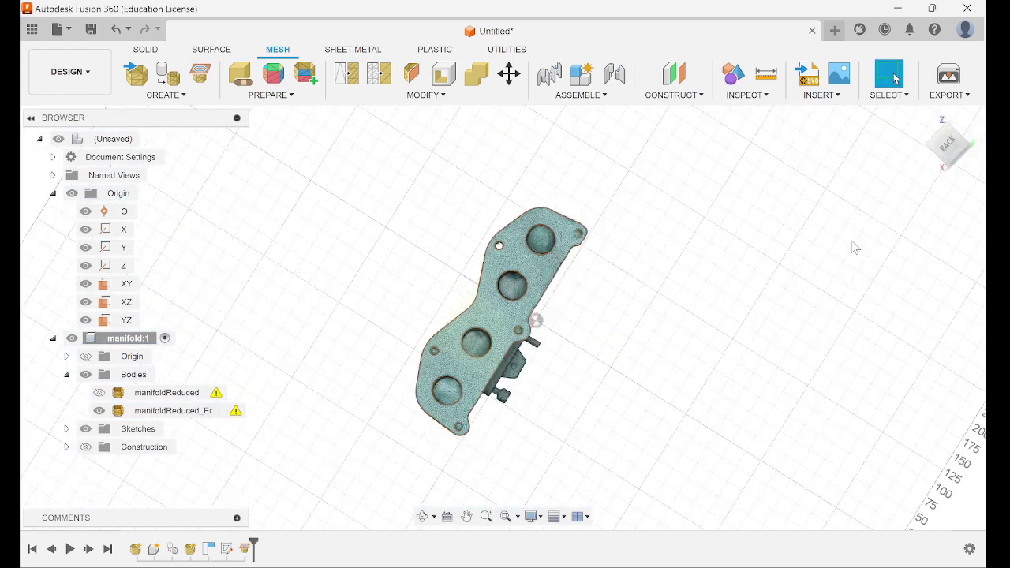
click(949, 143)
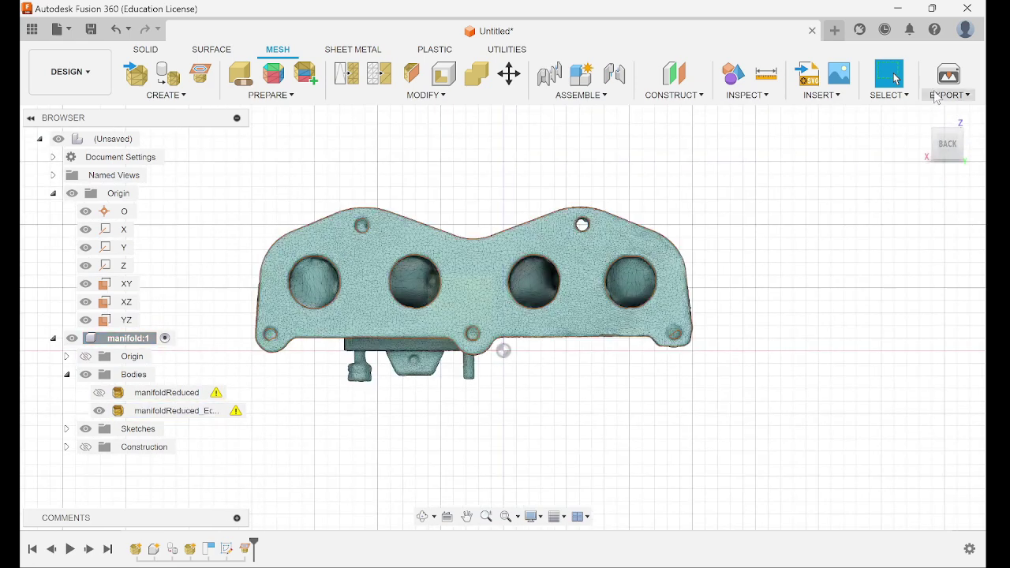
click(920, 116)
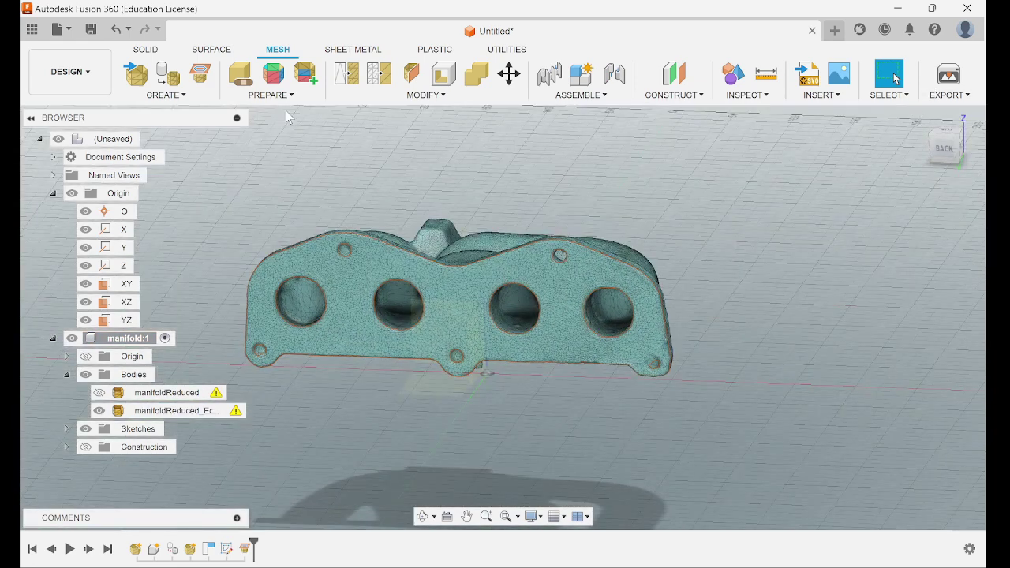
- In the Solid workspace, expand manifold:1's Sketches folder in the browser to reveal Sketch1
click(143, 50)
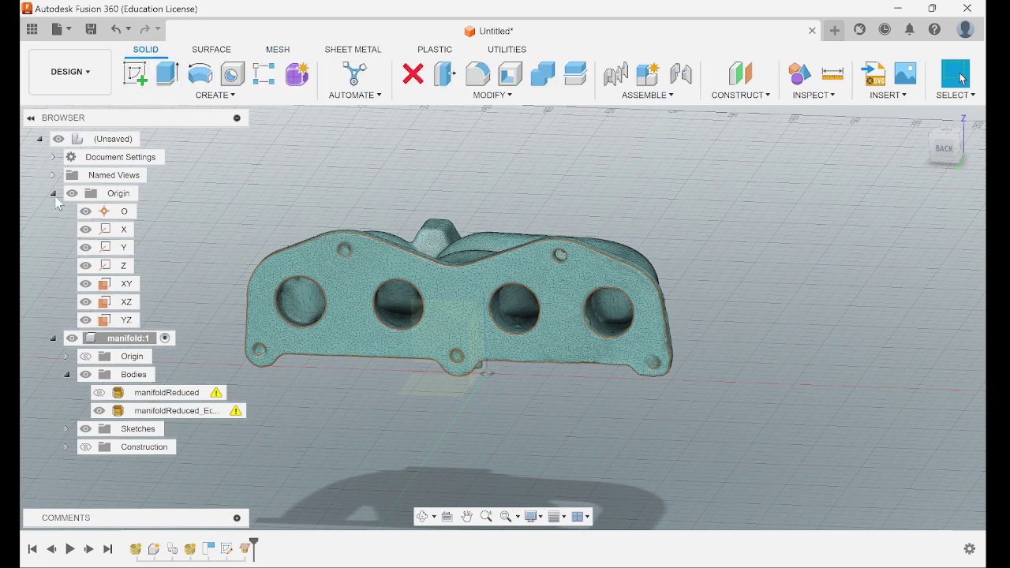
click(52, 193)
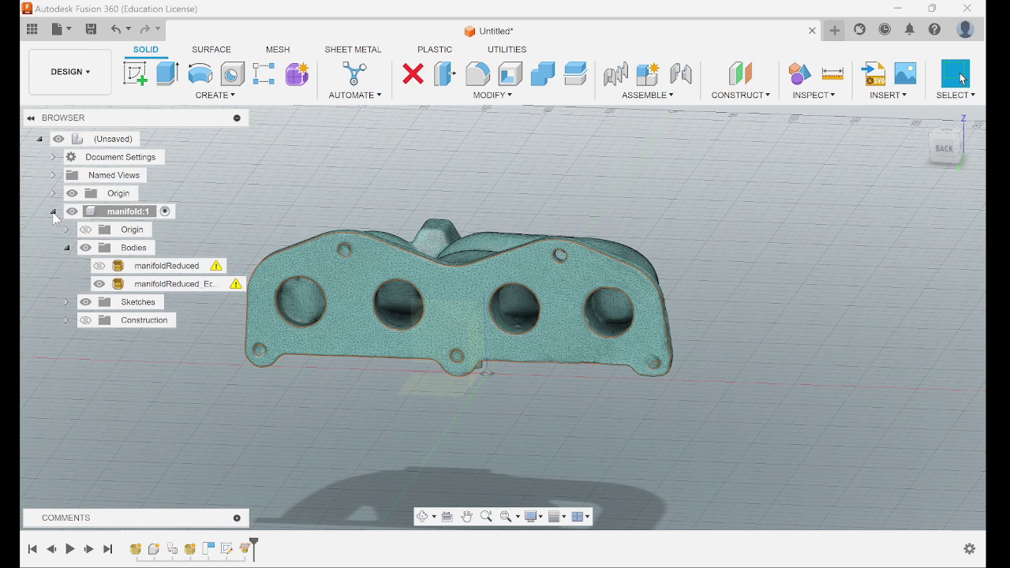
click(53, 212)
click(51, 194)
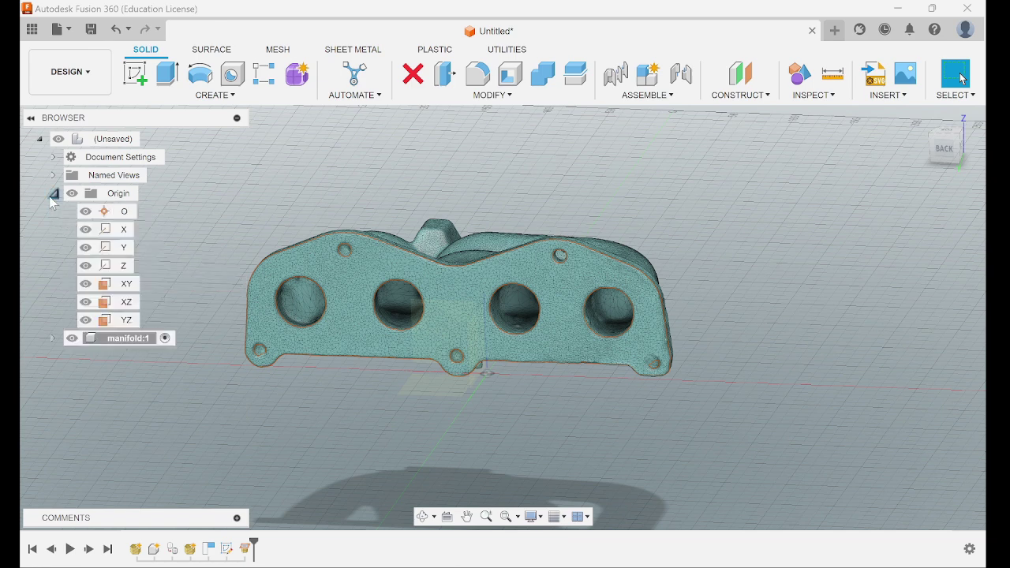
click(50, 194)
click(53, 211)
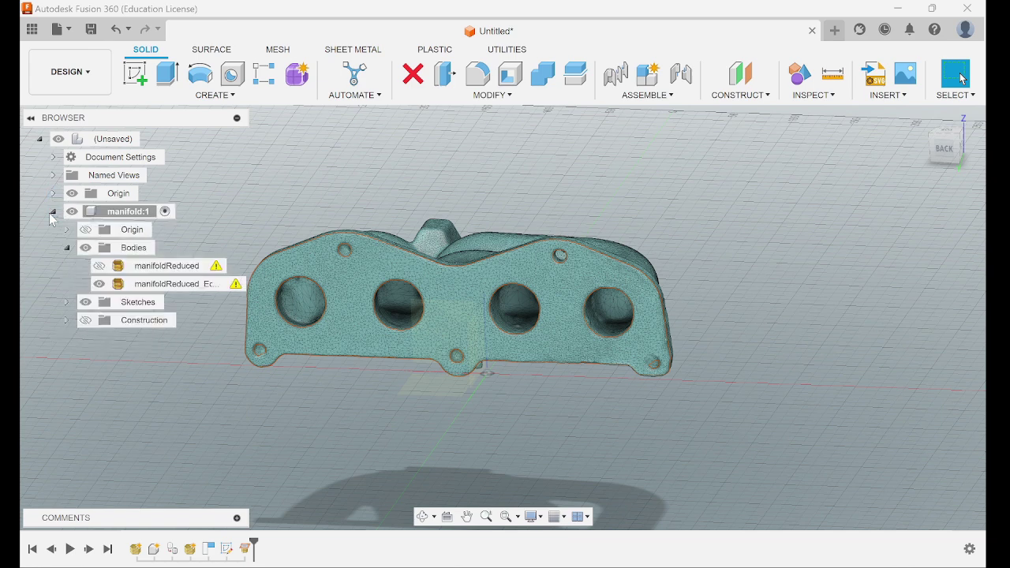
click(67, 302)
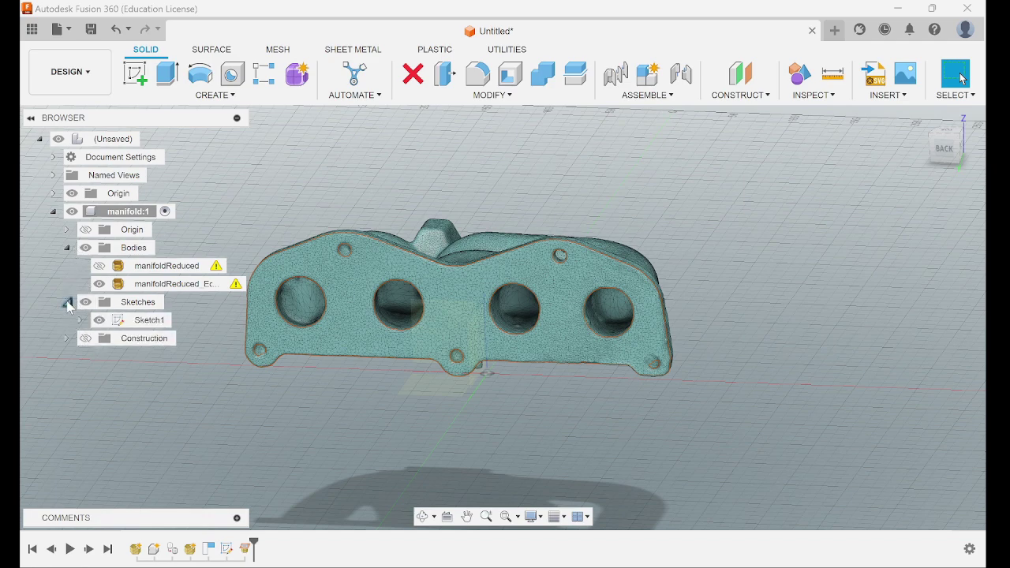
- Open Sketch1 and start Fit Curves to Mesh Section with the circle type, hiding the mesh bodies
double_click(149, 320)
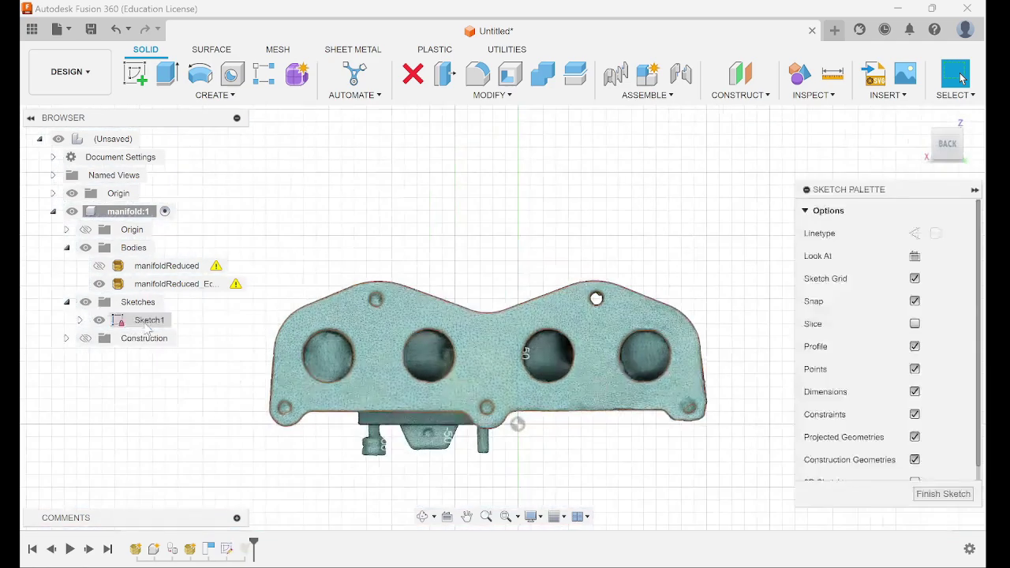
click(172, 95)
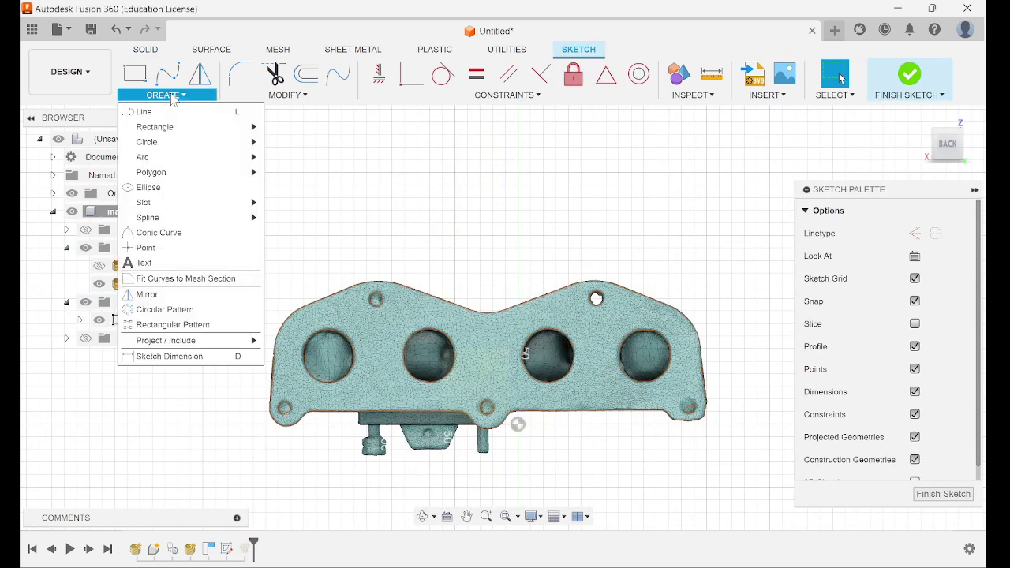
click(208, 282)
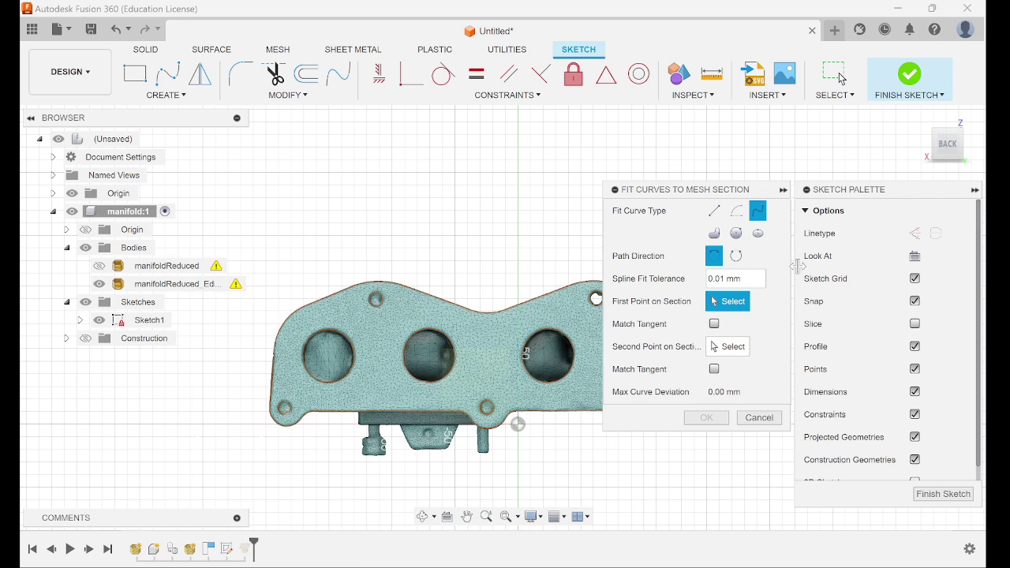
click(728, 233)
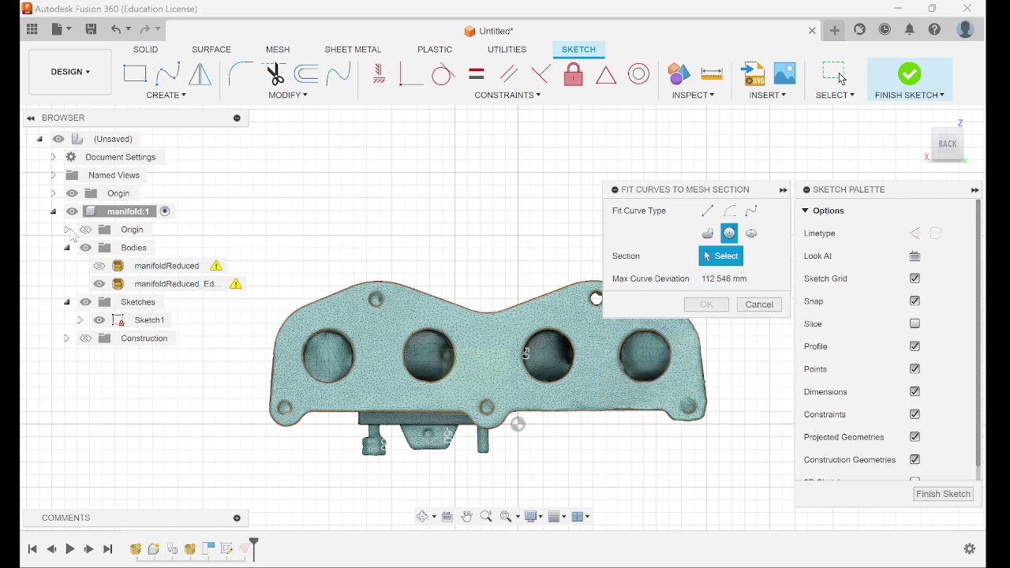
click(86, 248)
scroll(446, 399, down, 1)
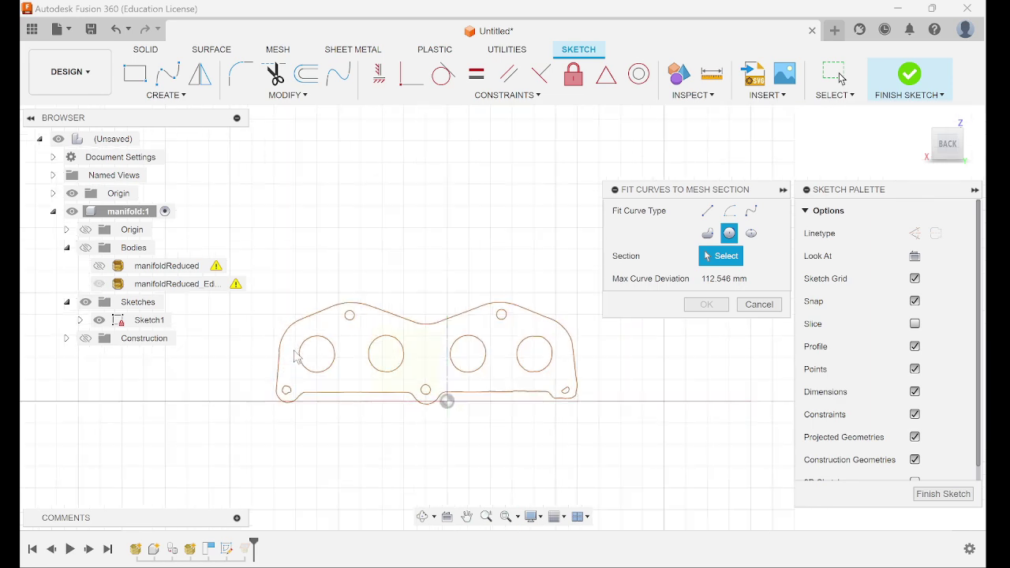
scroll(295, 355, up, 5)
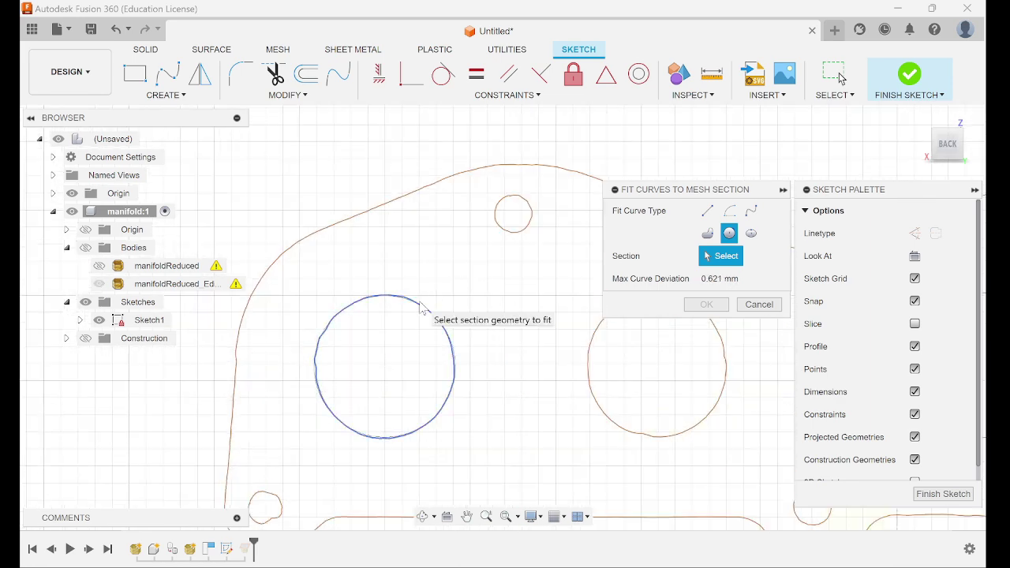
- Fit circles to the four flange port holes, accept them, and finish the sketch
click(436, 306)
click(589, 373)
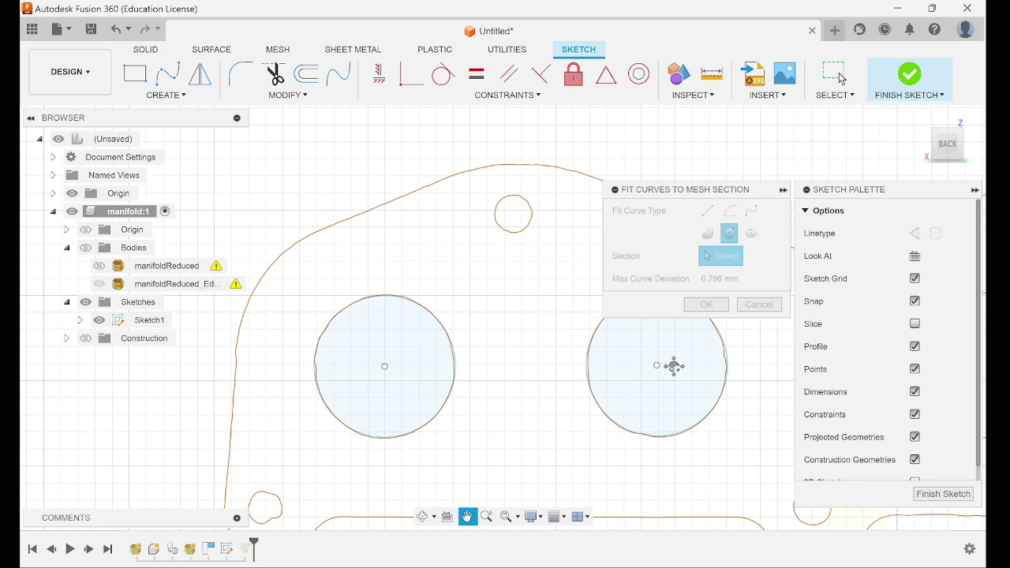
middle_drag(671, 365, 253, 368)
click(486, 367)
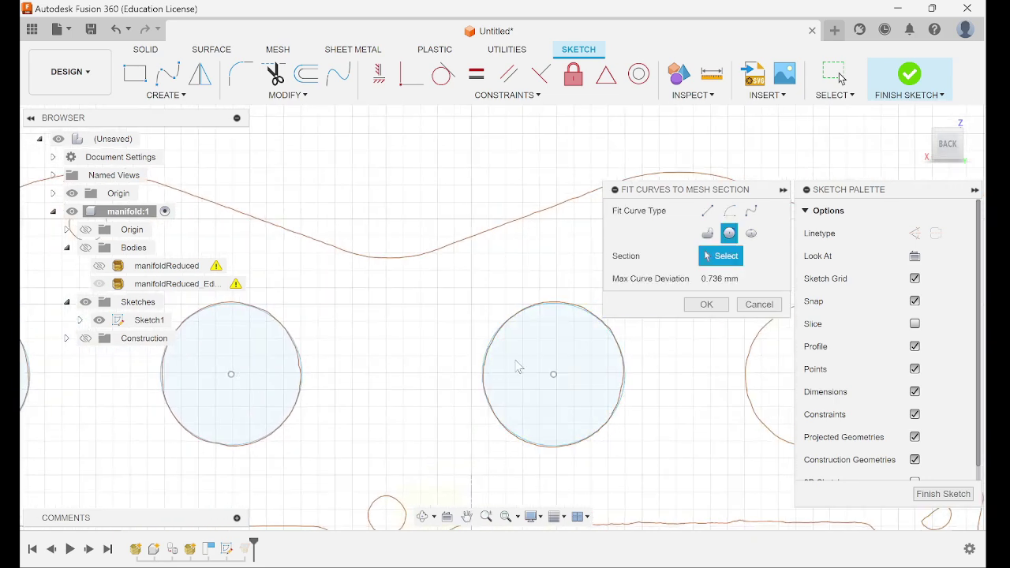
mouse_move(773, 369)
middle_down()
mouse_move(717, 360)
mouse_move(545, 373)
middle_up()
click(544, 373)
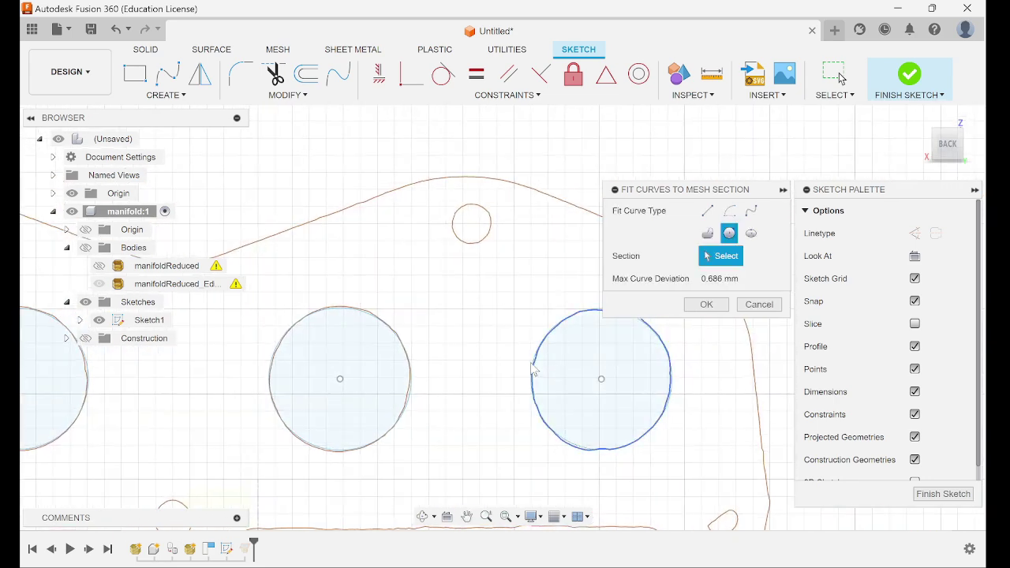
click(708, 305)
scroll(718, 322, down, 5)
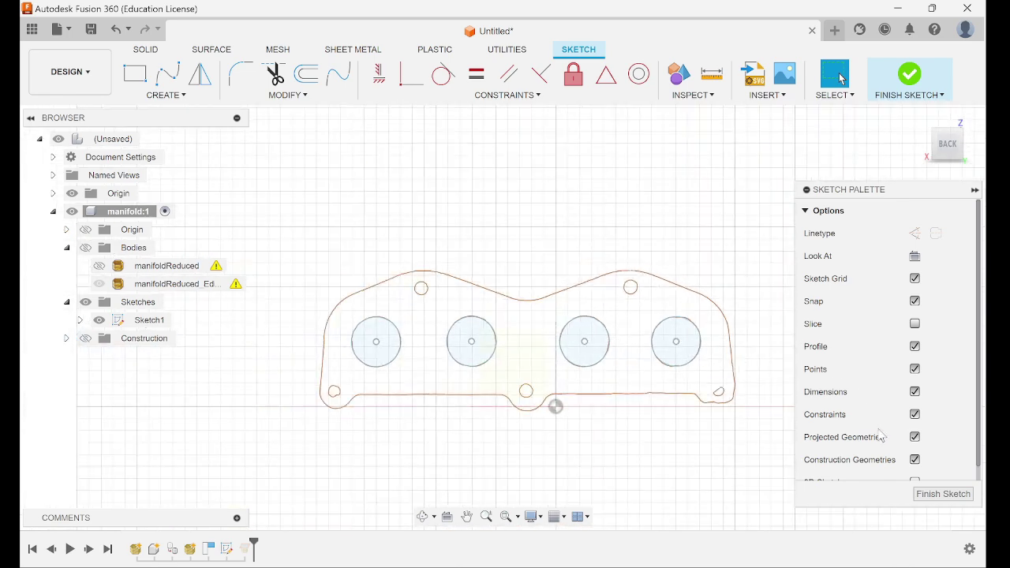
click(941, 493)
- Show the manifoldReduced_Edited mesh body again and view its fitted port circles from the home view
click(964, 129)
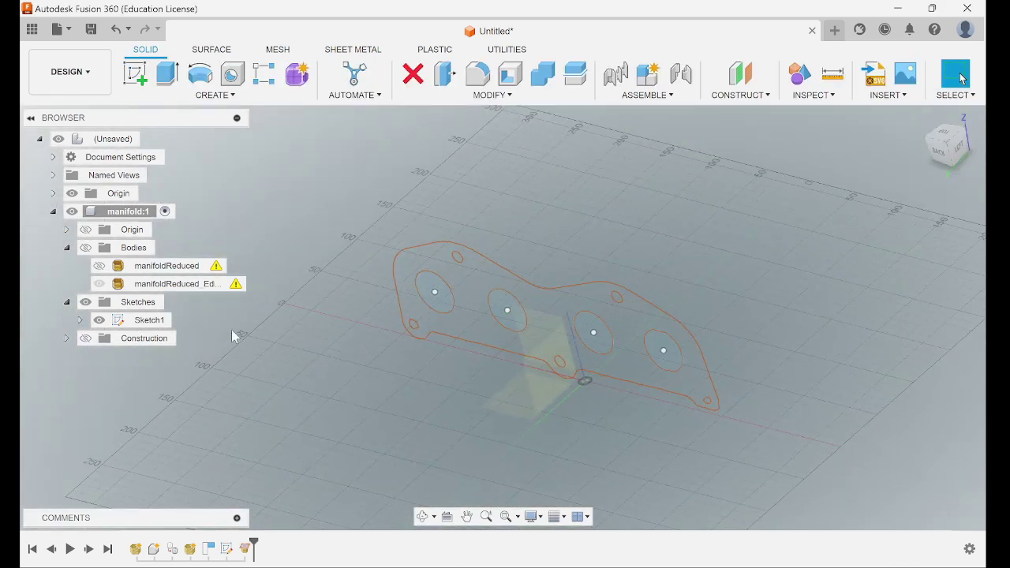
click(85, 247)
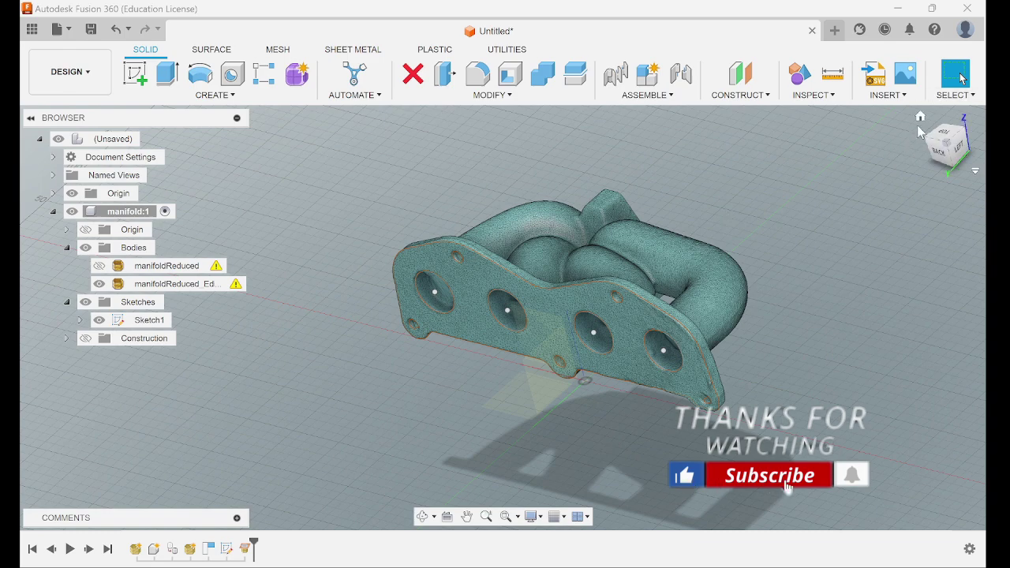
click(921, 118)
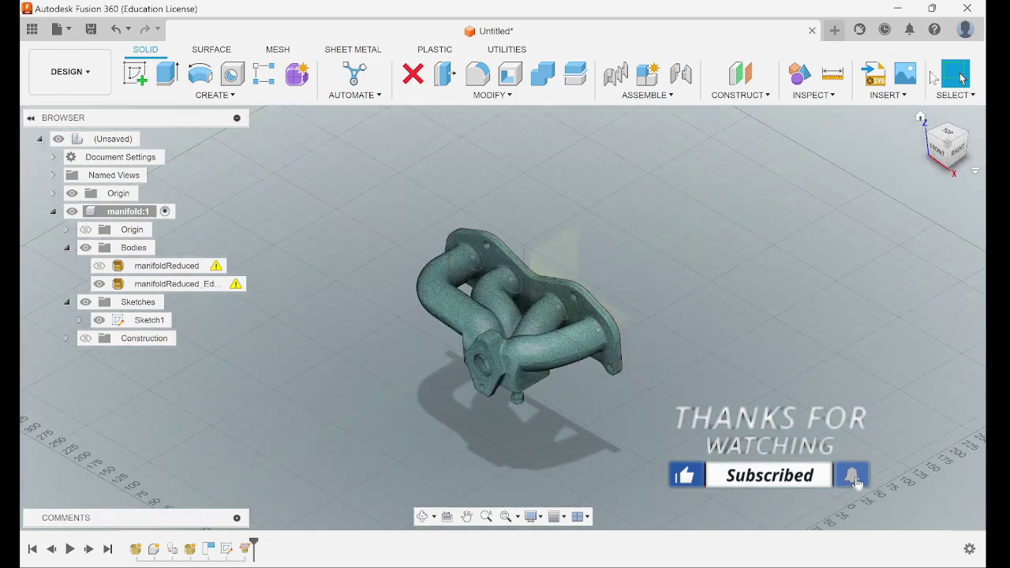